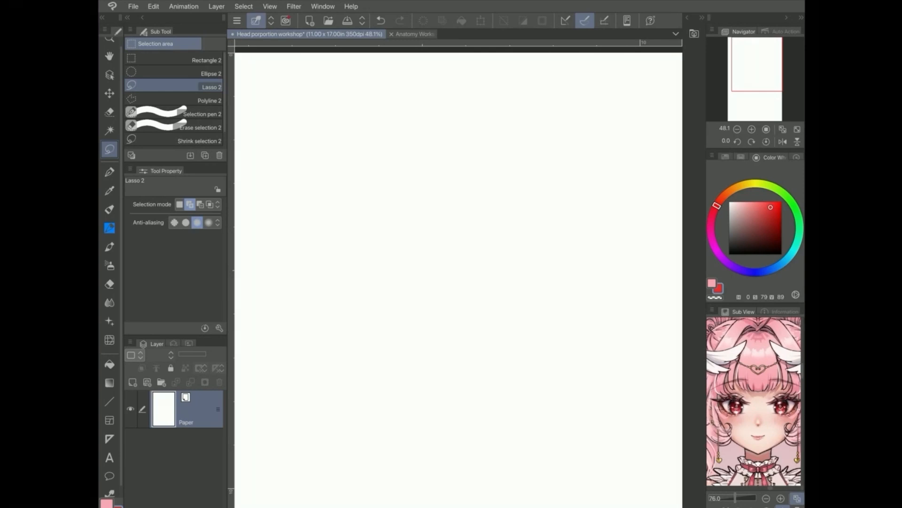
Show the grid over the blank canvas and turn on Snap to grid
{"action": "scroll", "coordinate": [754, 401], "scroll_direction": "down", "scroll_amount": 4}
{"action": "scroll", "coordinate": [754, 402], "scroll_direction": "up", "scroll_amount": 3}
{"action": "left_click_drag", "start_coordinate": [764, 401], "coordinate": [758, 400]}
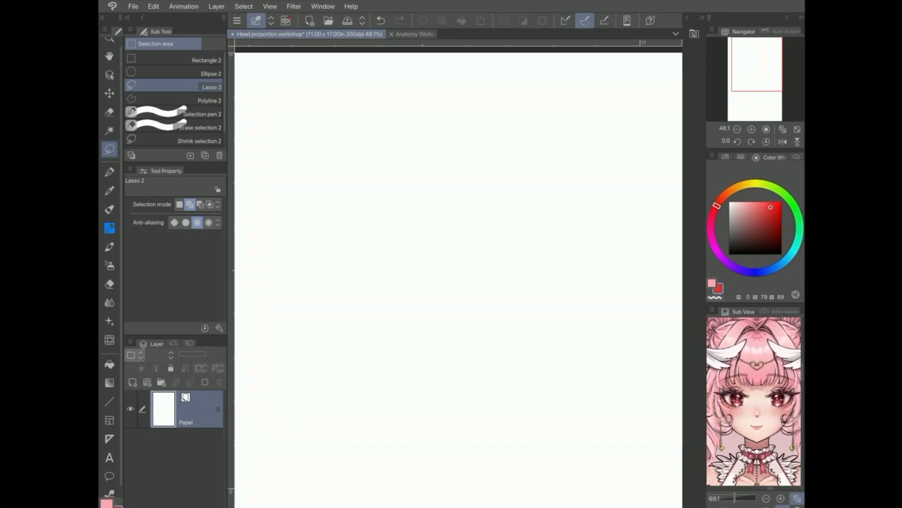
{"action": "scroll", "coordinate": [456, 272], "scroll_direction": "down", "scroll_amount": 2}
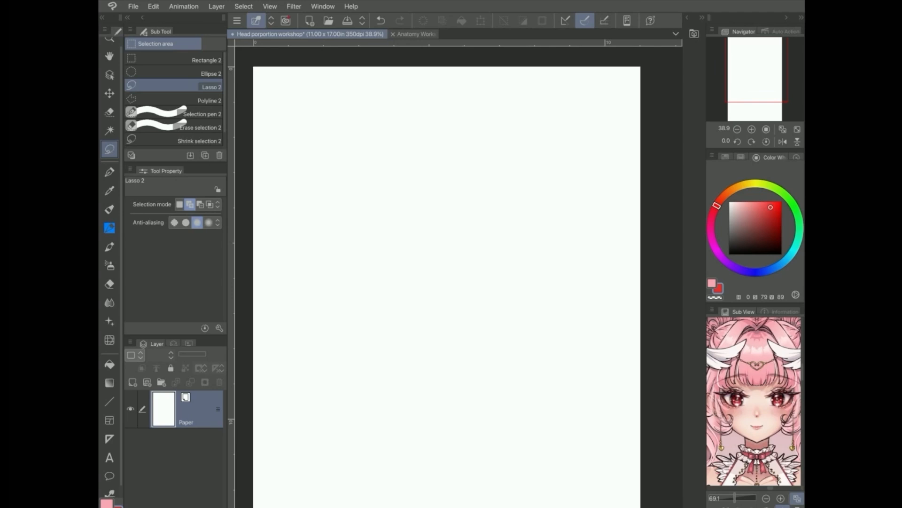
{"action": "left_click", "coordinate": [270, 6]}
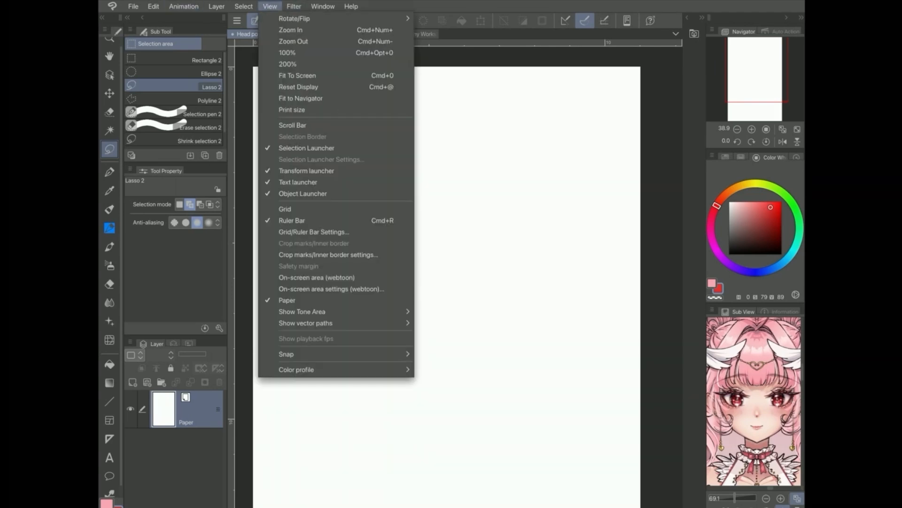
{"action": "left_click", "coordinate": [301, 208]}
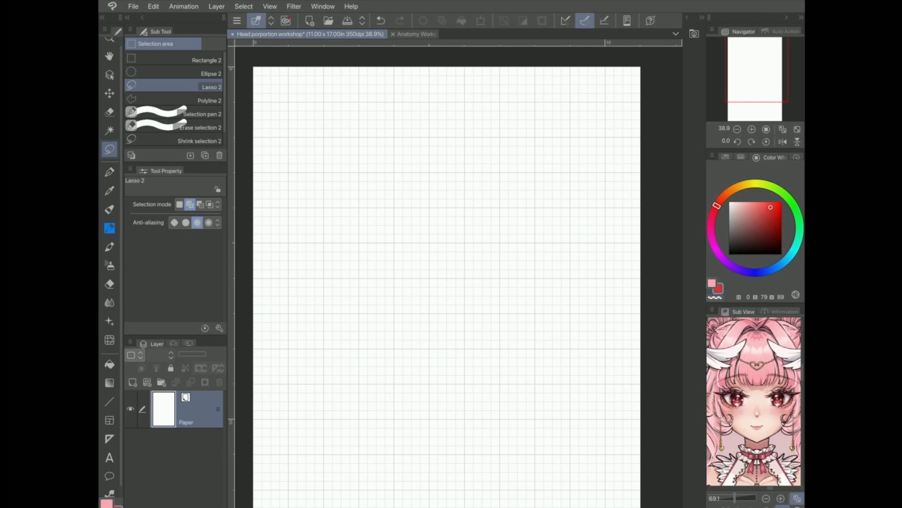
{"action": "left_click", "coordinate": [270, 6]}
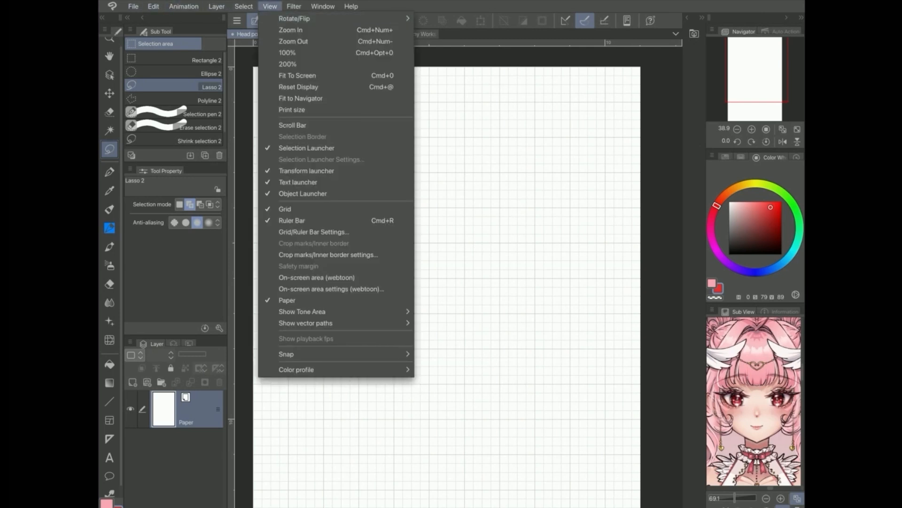
{"action": "mouse_move", "coordinate": [329, 353]}
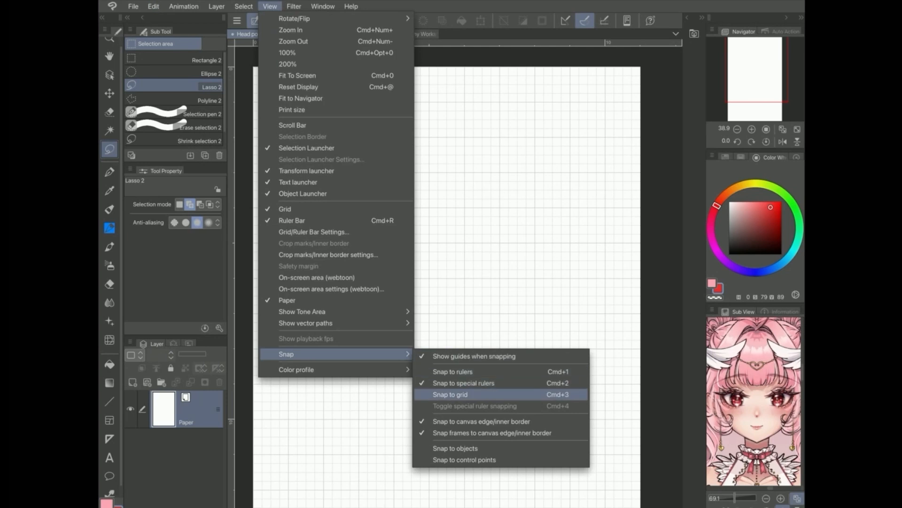
{"action": "left_click", "coordinate": [470, 394]}
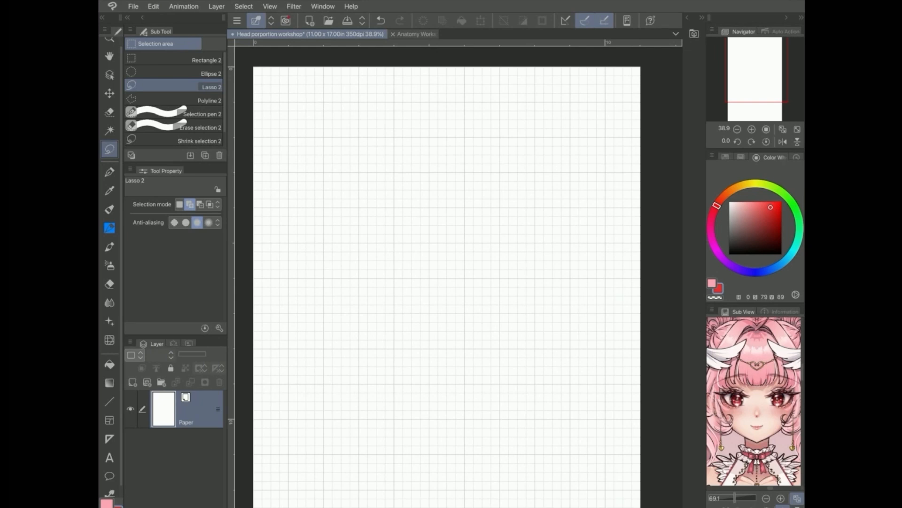
Create a layer folder containing a new raster layer and draw a black outlined square five major grid cells wide on the upper page
{"action": "left_click", "coordinate": [162, 382]}
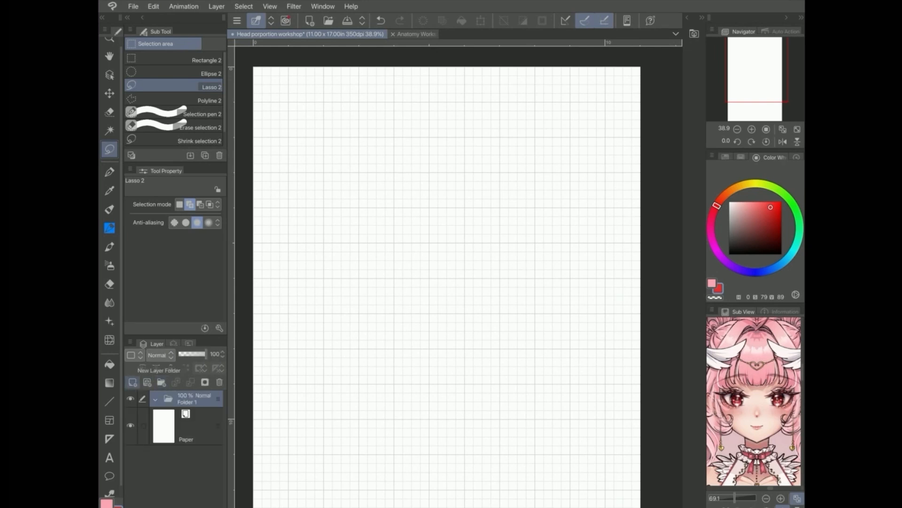
{"action": "left_click", "coordinate": [133, 382]}
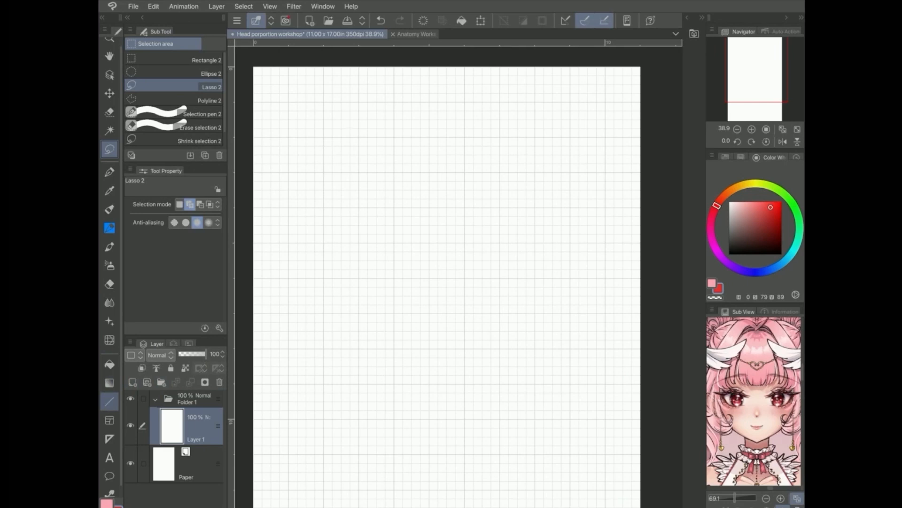
{"action": "left_click", "coordinate": [109, 401]}
{"action": "left_click", "coordinate": [175, 134]}
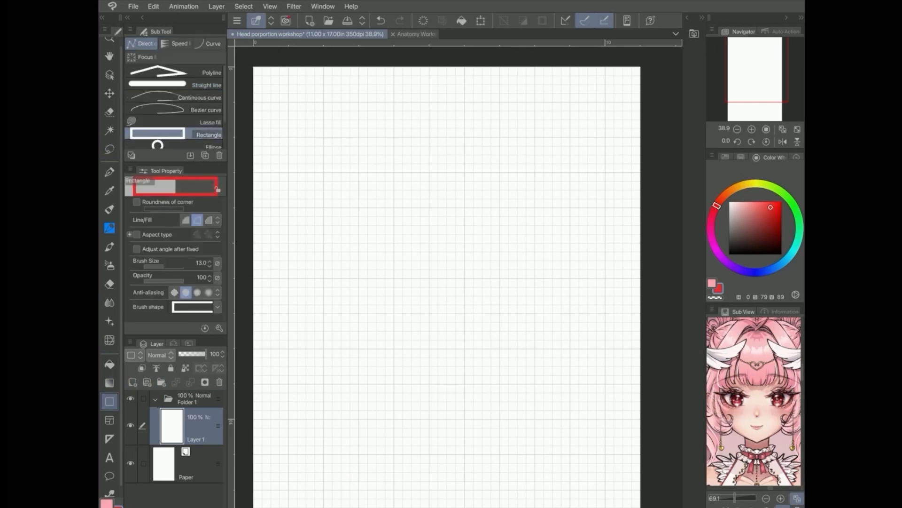
{"action": "left_click_drag", "start_coordinate": [771, 207], "coordinate": [731, 250]}
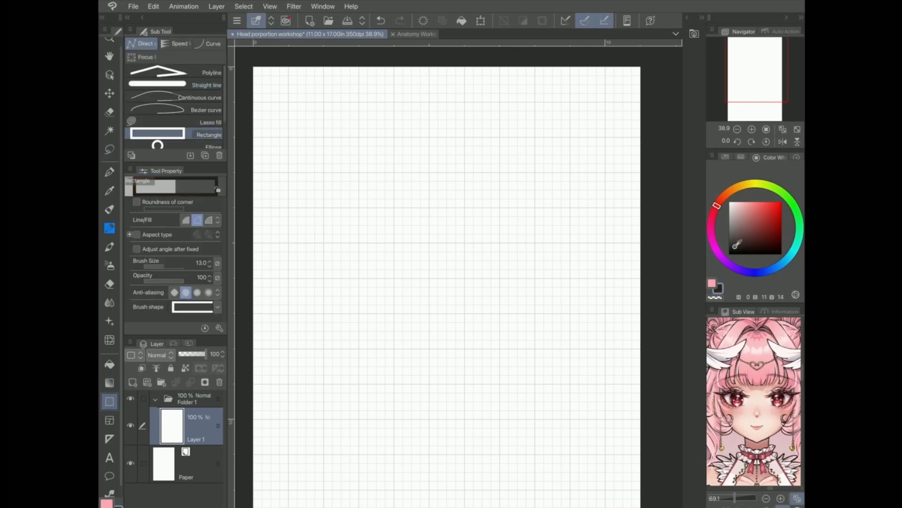
{"action": "left_click_drag", "start_coordinate": [359, 173], "coordinate": [534, 350]}
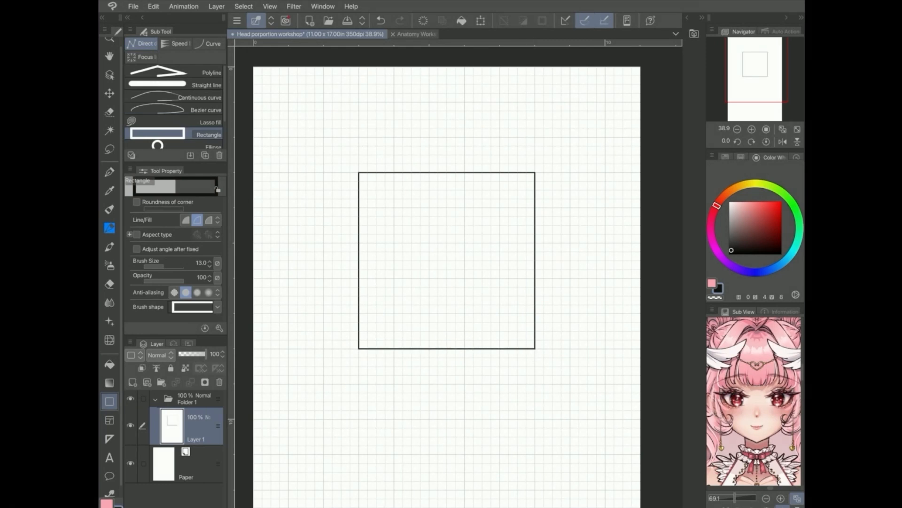
Add a raster layer and draw a black outlined circle with the same width as the square over it
{"action": "left_click", "coordinate": [133, 382]}
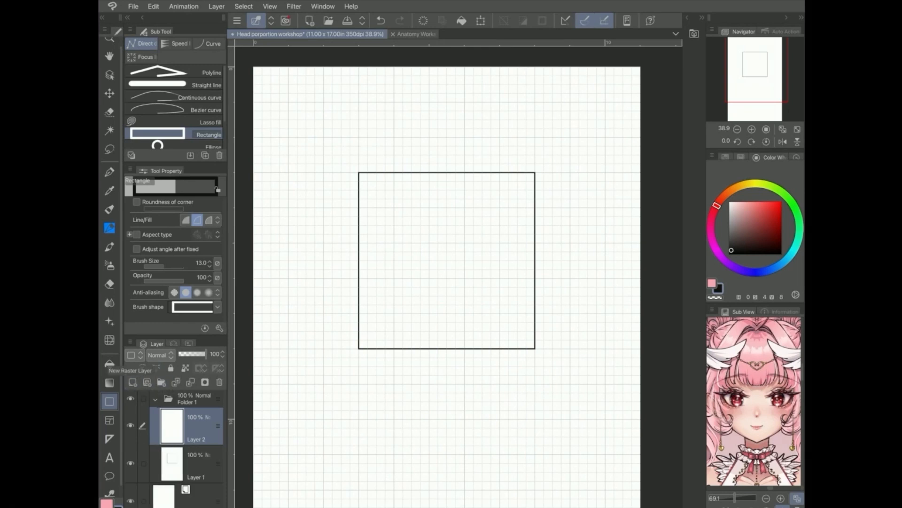
{"action": "left_click", "coordinate": [188, 146]}
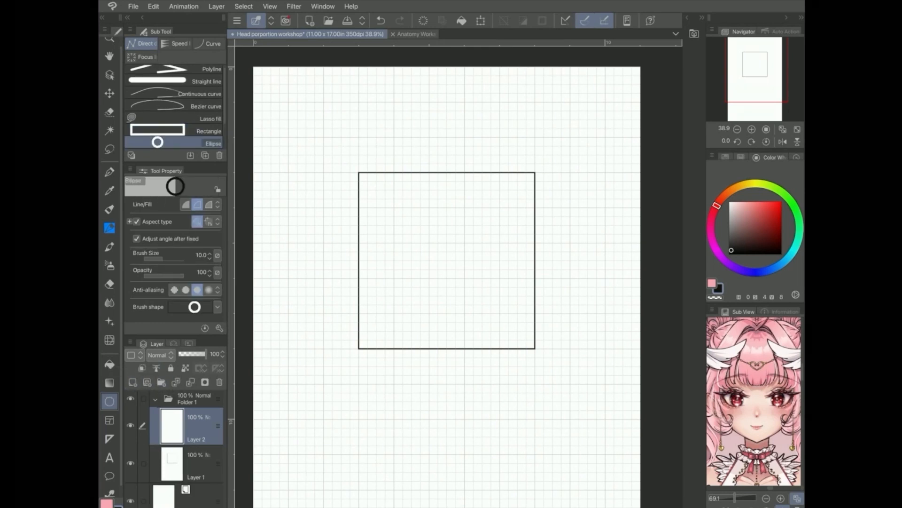
{"action": "scroll", "coordinate": [528, 213], "scroll_direction": "up", "scroll_amount": 2}
{"action": "left_click_drag", "start_coordinate": [303, 170], "coordinate": [540, 407]}
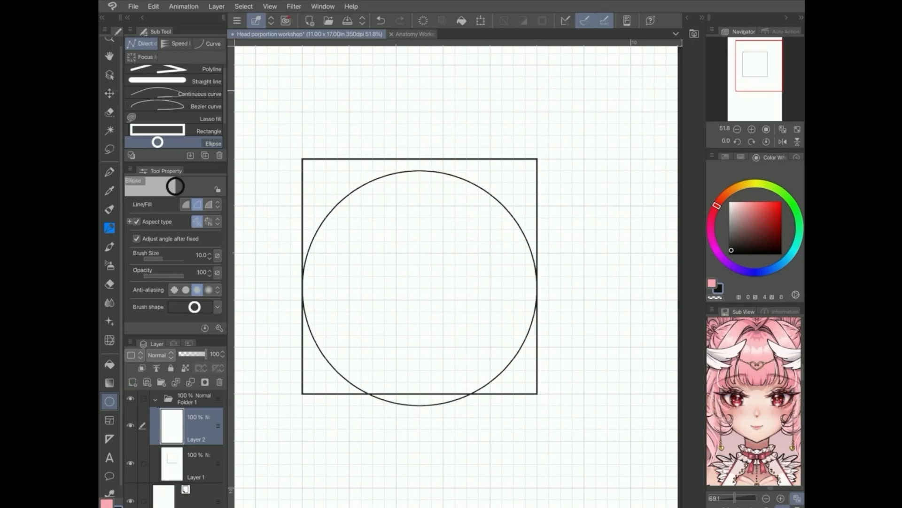
Align the vertical centers of the circle and square layers to the canvas and move both back up to the upper page
{"action": "key", "text": "k"}
{"action": "left_click", "coordinate": [143, 463]}
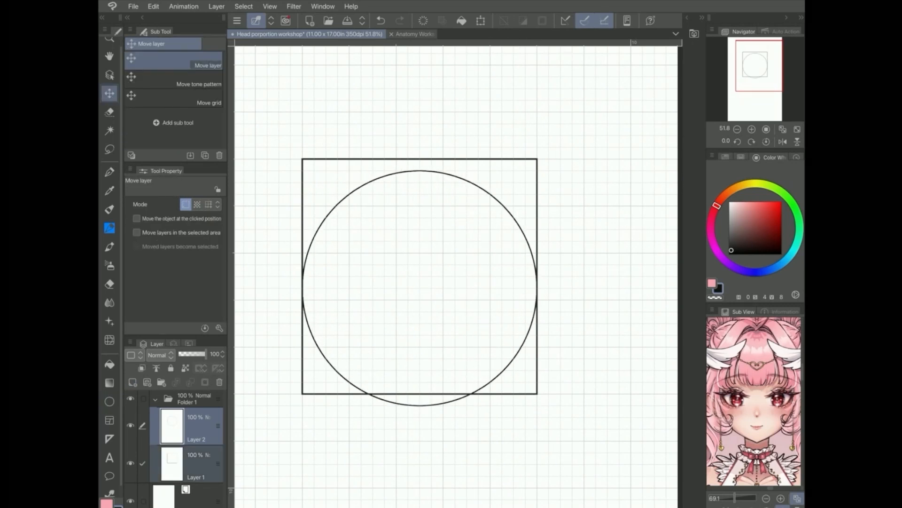
{"action": "left_click", "coordinate": [188, 344]}
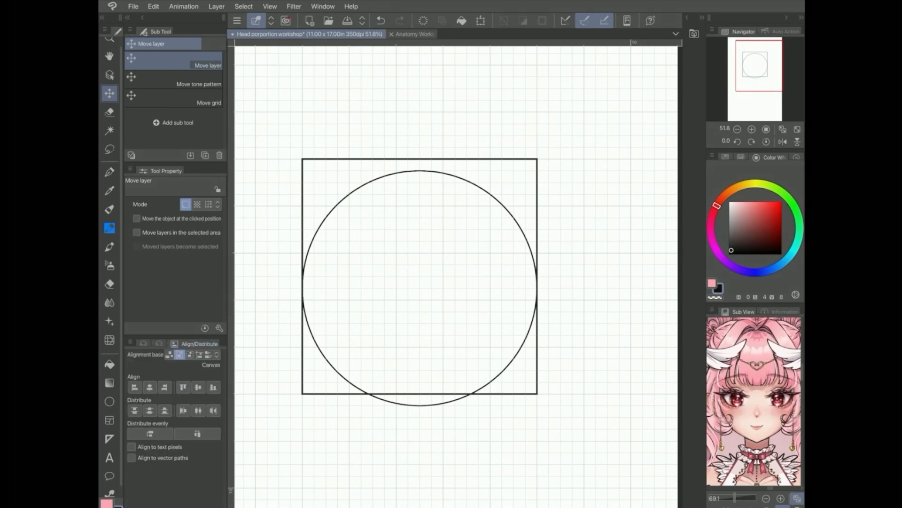
{"action": "left_click", "coordinate": [198, 387]}
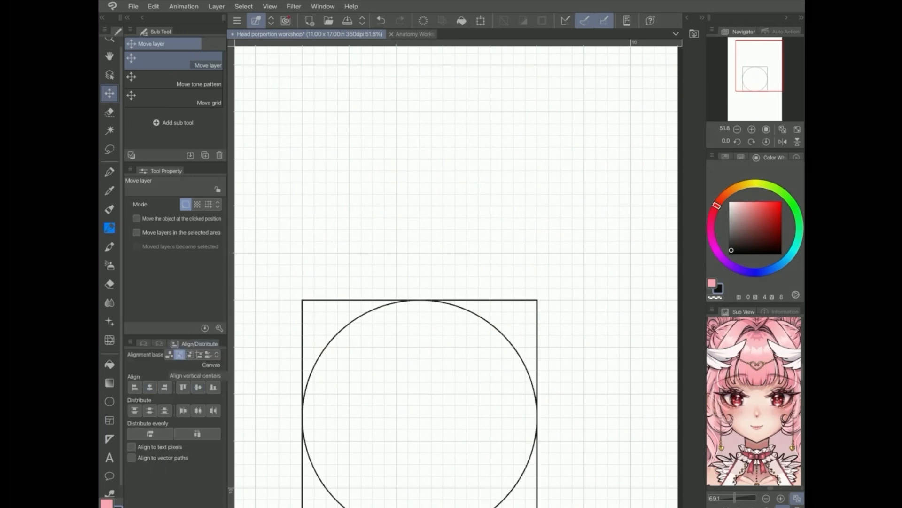
{"action": "left_click_drag", "start_coordinate": [457, 461], "coordinate": [466, 320]}
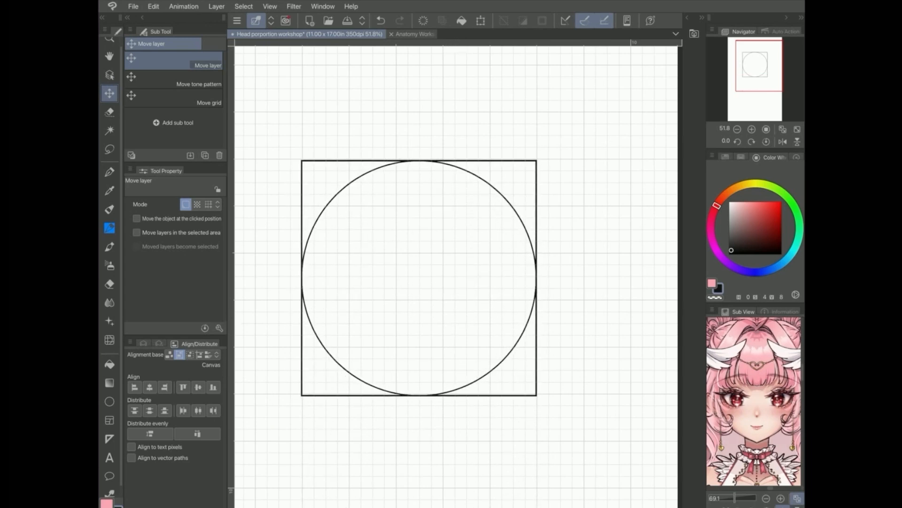
Add a raster layer and draw a smaller black square inside the circle with its corners touching the circle's outline
{"action": "left_click", "coordinate": [143, 344]}
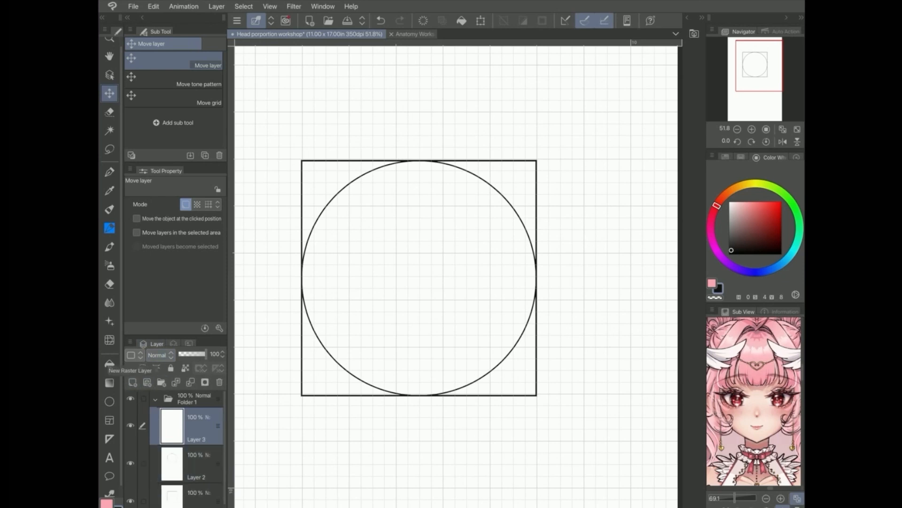
{"action": "left_click", "coordinate": [110, 402]}
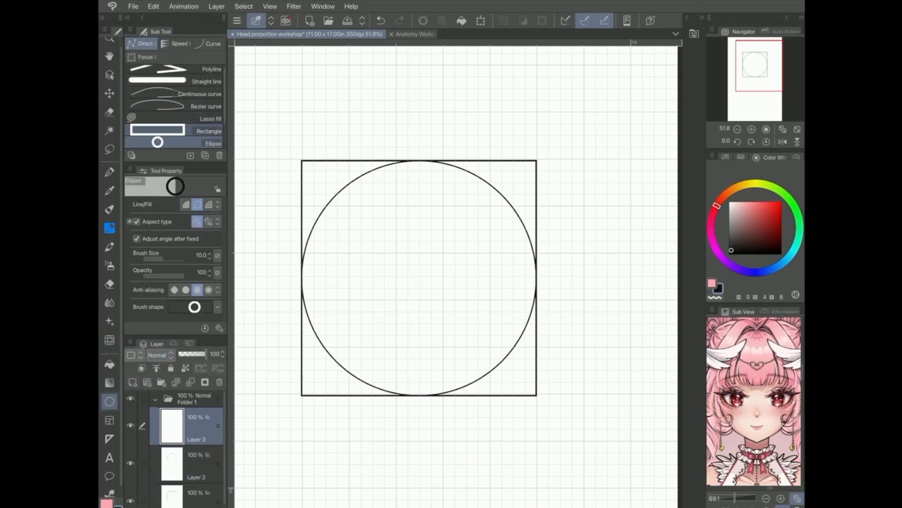
{"action": "left_click", "coordinate": [174, 130]}
{"action": "mouse_move", "coordinate": [337, 194]}
{"action": "left_mouse_down"}
{"action": "mouse_move", "coordinate": [337, 217]}
{"action": "mouse_move", "coordinate": [455, 347]}
{"action": "mouse_move", "coordinate": [506, 362]}
{"action": "left_mouse_up"}
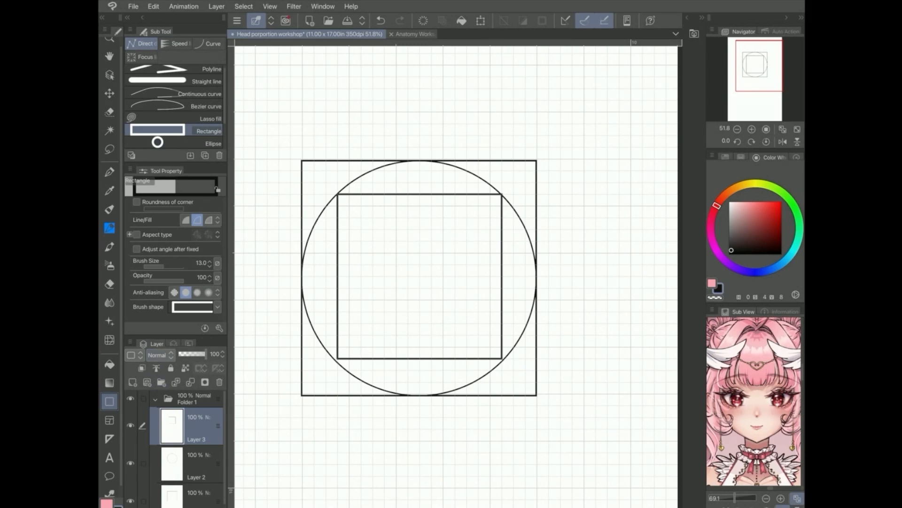
On a new raster layer, draw red vertical and horizontal center lines across the large square with the Straight line tool at brush size 15
{"action": "left_click", "coordinate": [132, 382]}
{"action": "left_click_drag", "start_coordinate": [762, 211], "coordinate": [775, 203]}
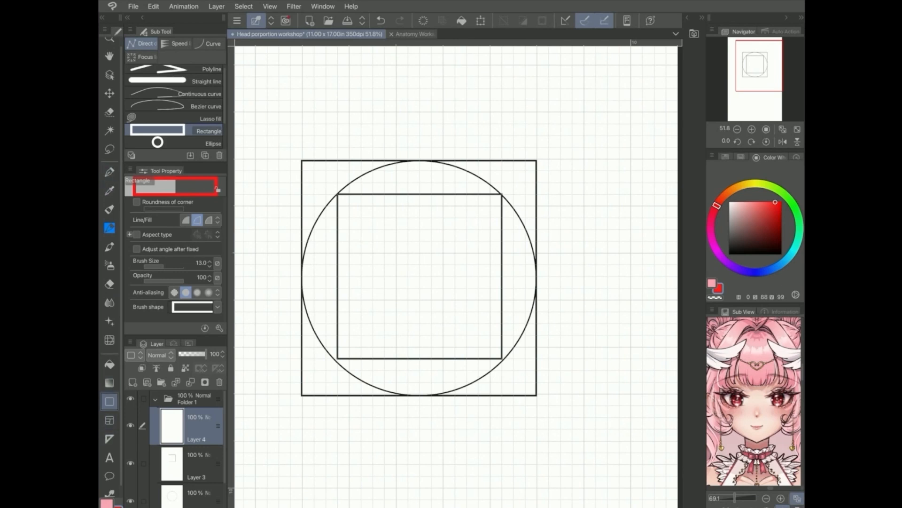
{"action": "left_click", "coordinate": [174, 81]}
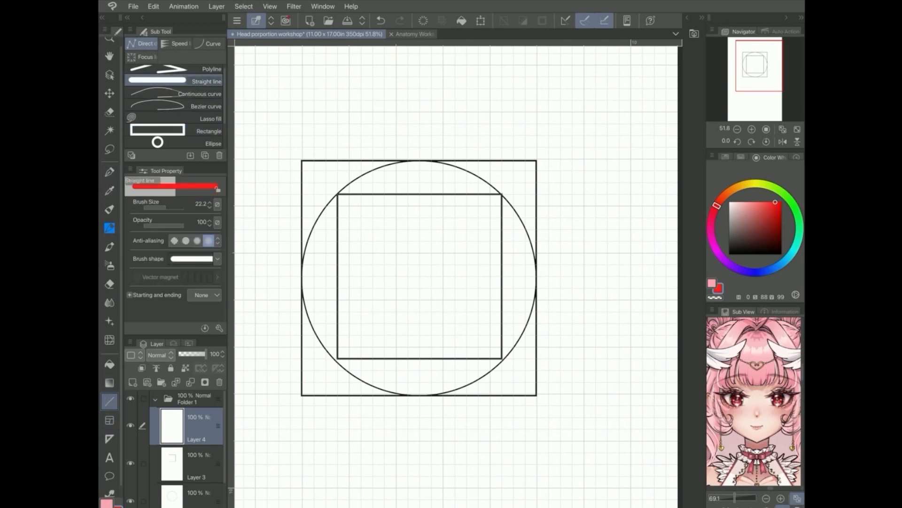
{"action": "left_click", "coordinate": [163, 208]}
{"action": "key", "text": "bracketright"}
{"action": "key", "text": "bracketright"}
{"action": "key", "text": "bracketright"}
{"action": "key", "text": "bracketright"}
{"action": "key", "text": "bracketright"}
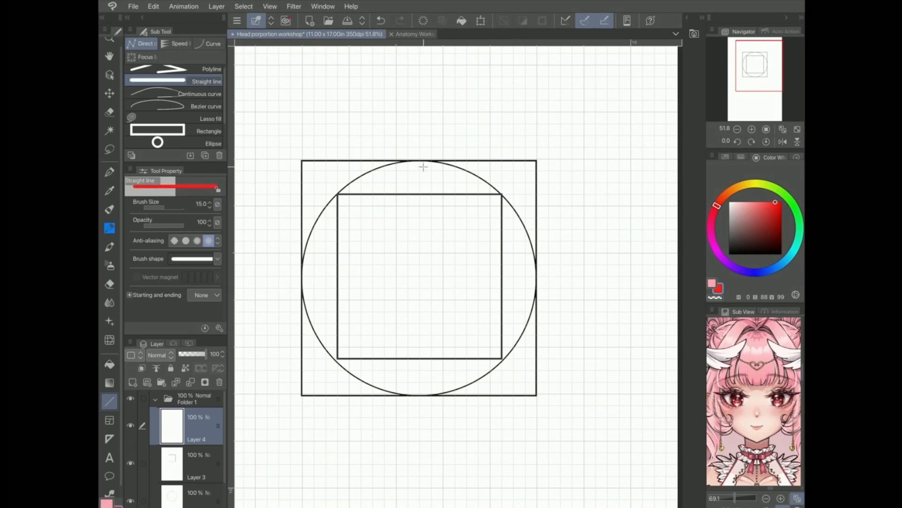
{"action": "left_click_drag", "start_coordinate": [420, 159], "coordinate": [418, 393]}
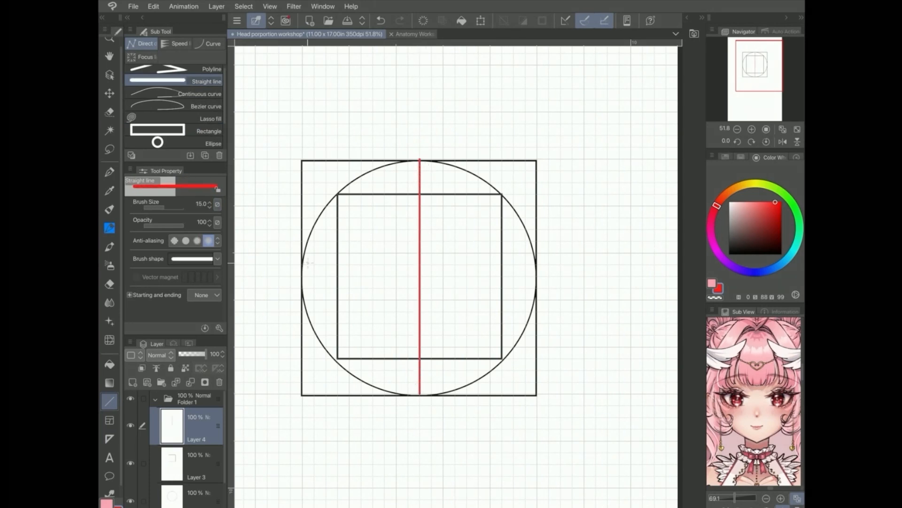
{"action": "mouse_move", "coordinate": [303, 276]}
{"action": "left_mouse_down"}
{"action": "mouse_move", "coordinate": [500, 263]}
{"action": "mouse_move", "coordinate": [537, 276]}
{"action": "left_mouse_up"}
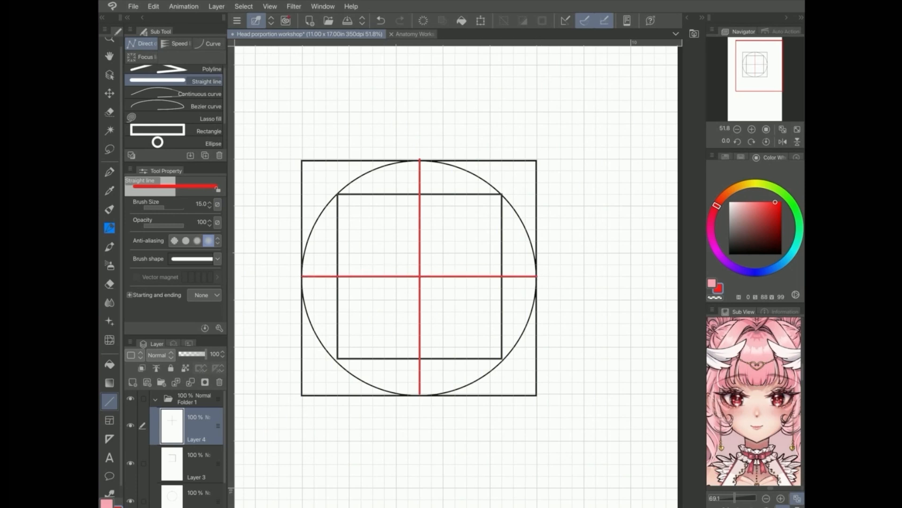
Duplicate the folder holding the head construction shapes and hide the original Folder 1
{"action": "scroll", "coordinate": [457, 276], "scroll_direction": "down", "scroll_amount": 2}
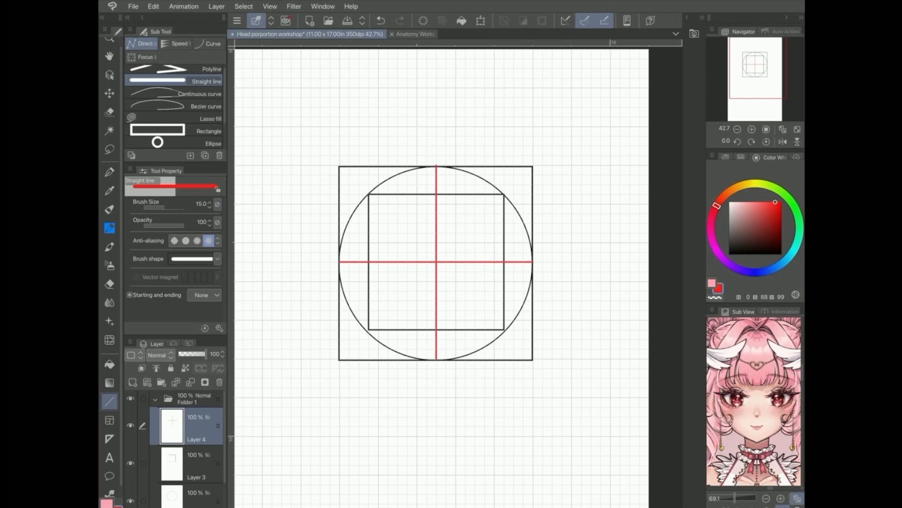
{"action": "left_click", "coordinate": [155, 399]}
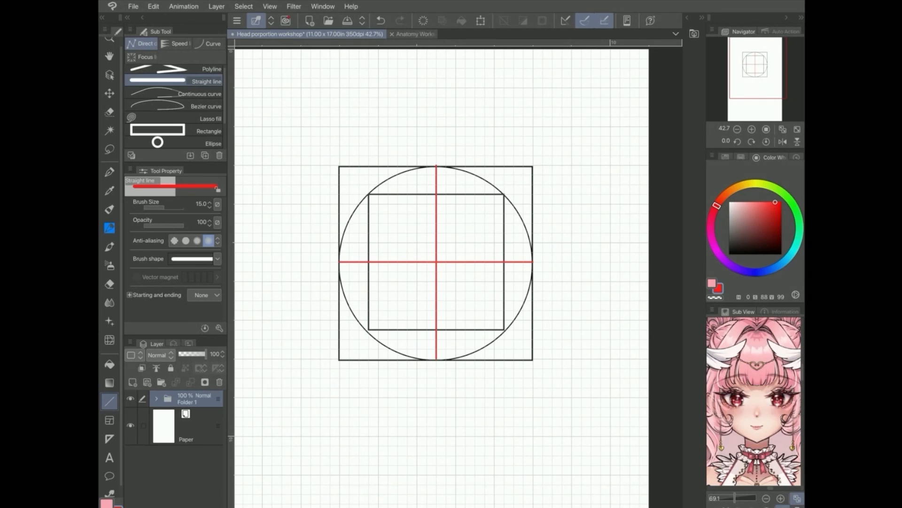
{"action": "left_click", "coordinate": [216, 6]}
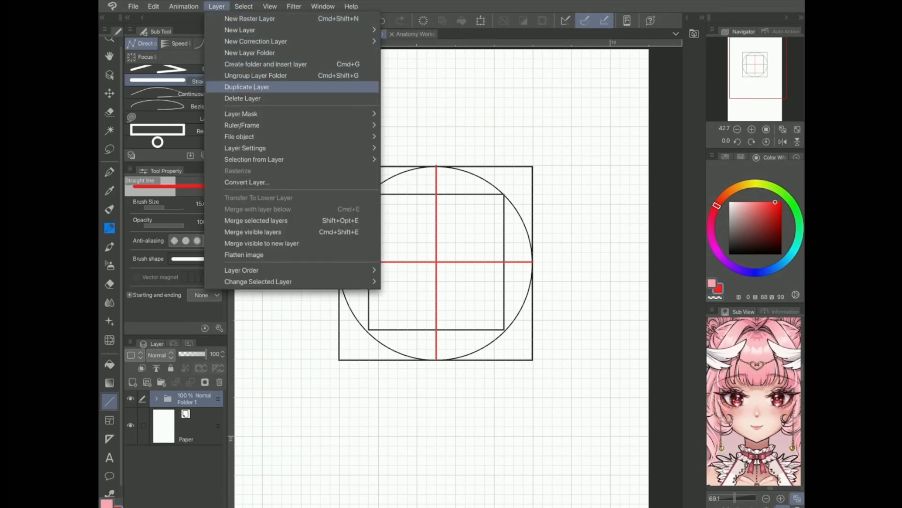
{"action": "left_click", "coordinate": [259, 87]}
{"action": "left_click", "coordinate": [131, 415]}
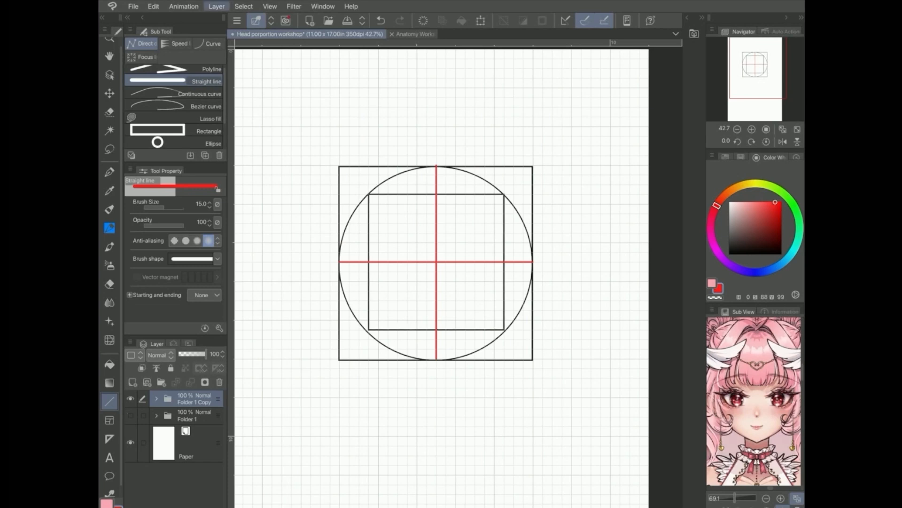
Select all four layers inside the duplicated folder and merge them into a single layer
{"action": "left_click", "coordinate": [156, 398]}
{"action": "left_click", "coordinate": [197, 427]}
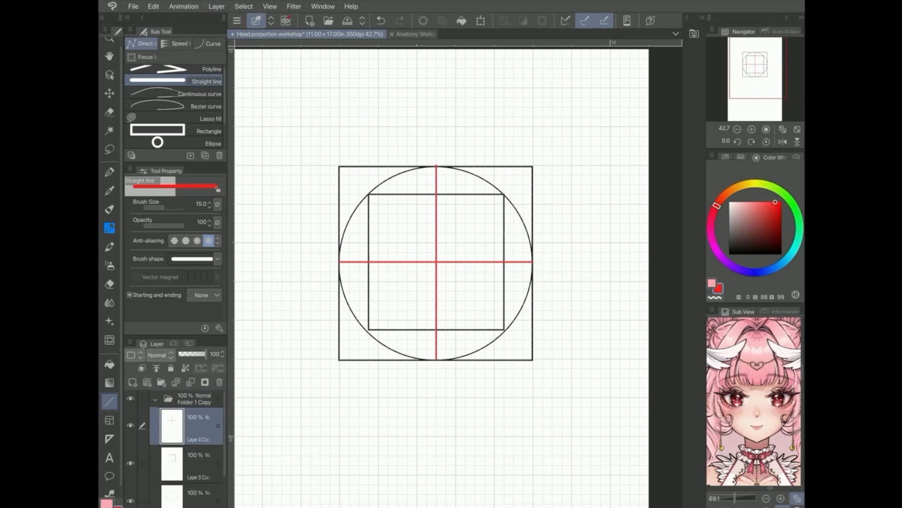
{"action": "left_click_drag", "start_coordinate": [144, 463], "coordinate": [143, 501]}
{"action": "scroll", "coordinate": [188, 452], "scroll_direction": "down", "scroll_amount": 2}
{"action": "left_click", "coordinate": [143, 466]}
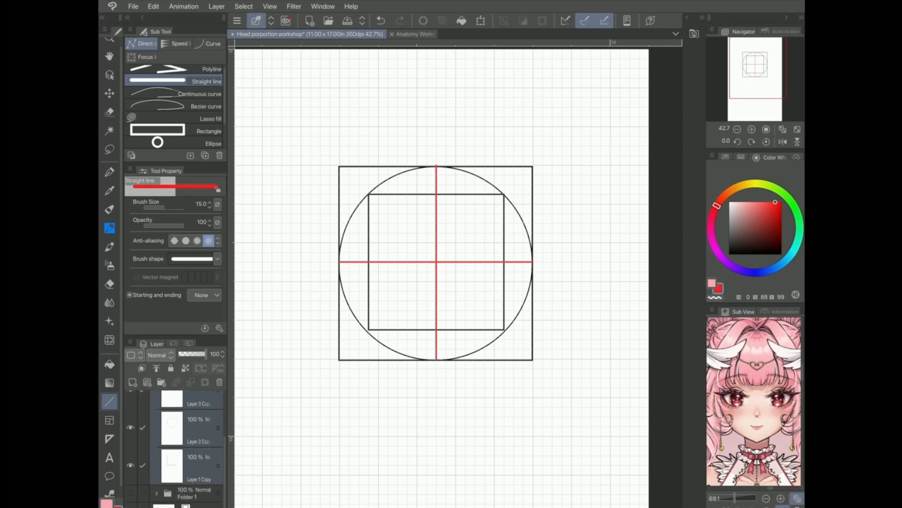
{"action": "left_click", "coordinate": [217, 6]}
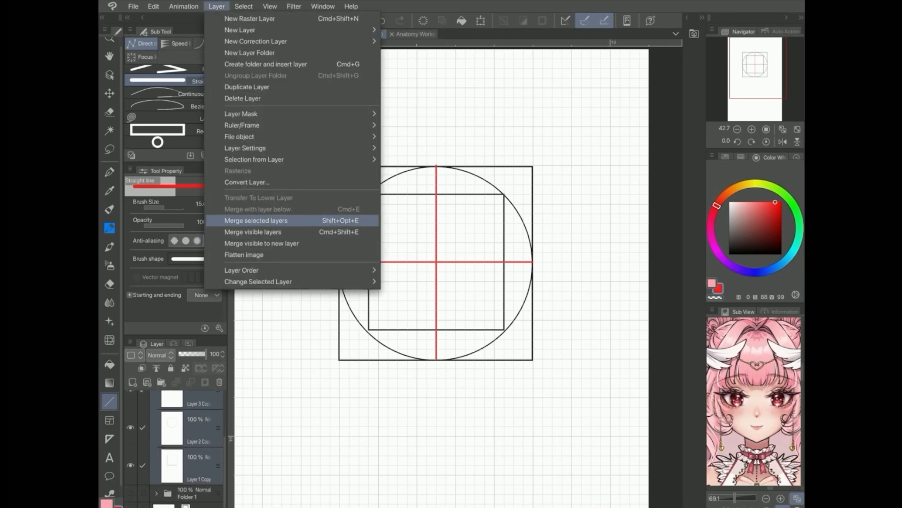
{"action": "left_click", "coordinate": [256, 220]}
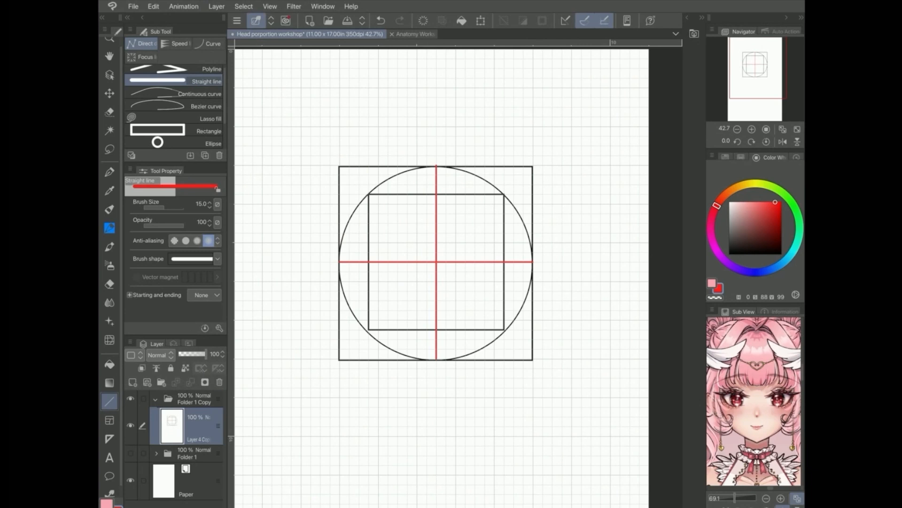
Lower the merged construction layer's opacity to 49 and add a new raster layer above it
{"action": "left_click_drag", "start_coordinate": [203, 354], "coordinate": [191, 354]}
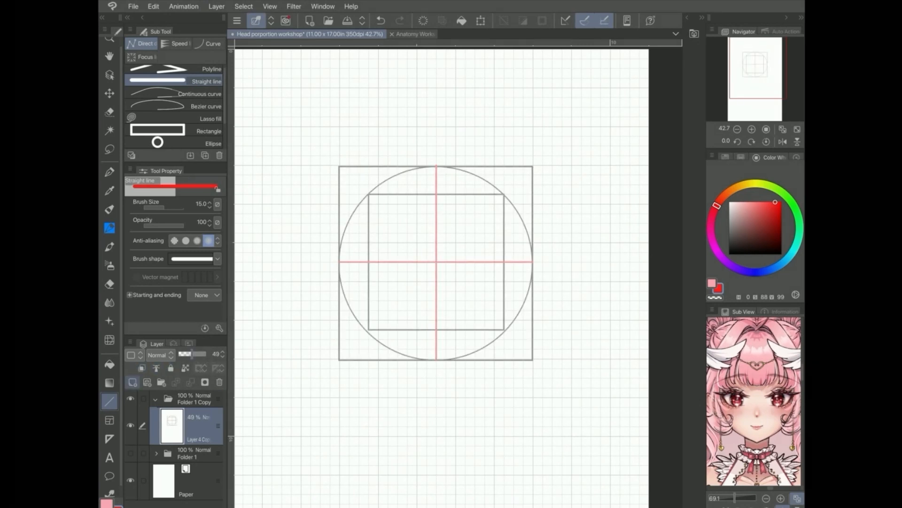
{"action": "left_click", "coordinate": [132, 381]}
{"action": "scroll", "coordinate": [436, 262], "scroll_direction": "up", "scroll_amount": 3}
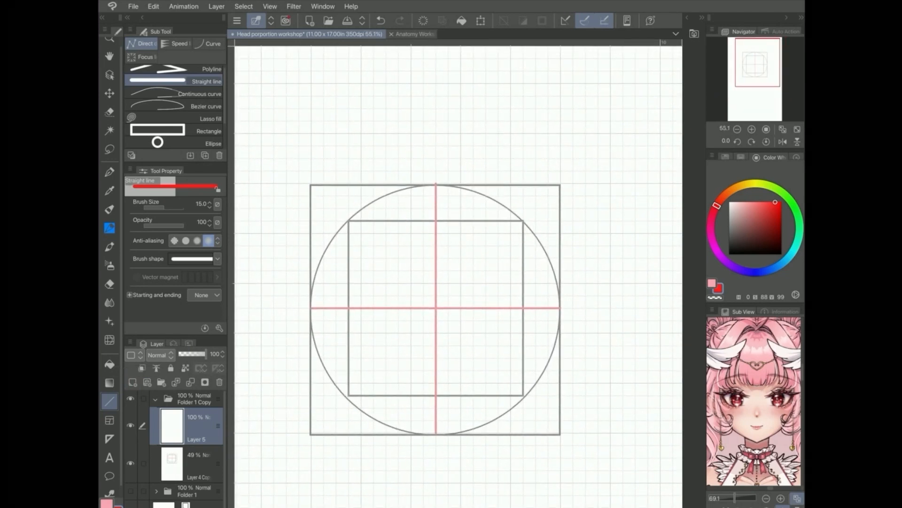
Draw red vertical lines just outside both sides of the large square, joined by a horizontal line at the square's mid-height
{"action": "left_click", "coordinate": [773, 206]}
{"action": "scroll", "coordinate": [459, 271], "scroll_direction": "down", "scroll_amount": 2}
{"action": "left_click_drag", "start_coordinate": [361, 197], "coordinate": [365, 403]}
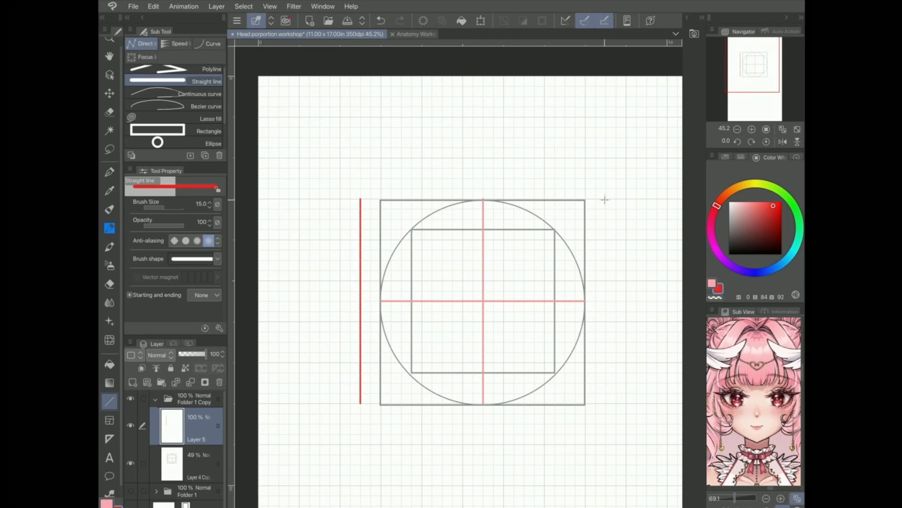
{"action": "left_click_drag", "start_coordinate": [605, 199], "coordinate": [606, 403]}
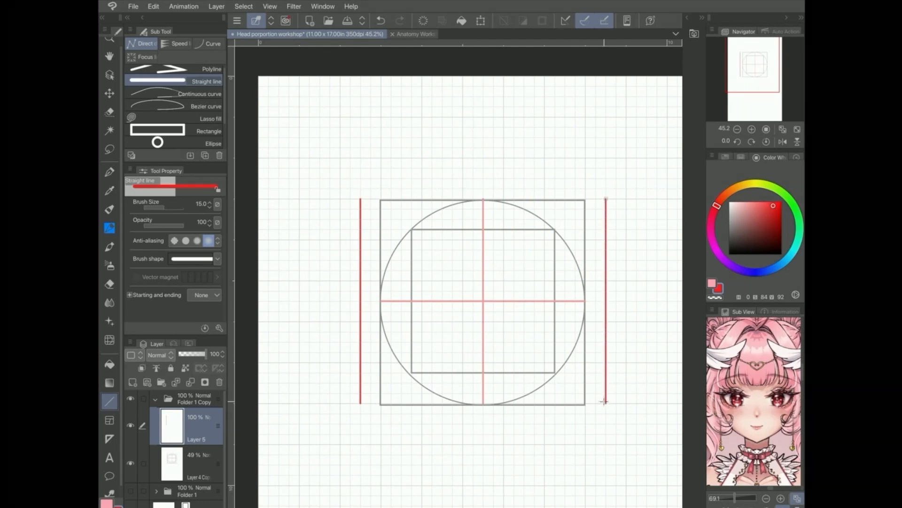
{"action": "left_click_drag", "start_coordinate": [361, 301], "coordinate": [607, 301]}
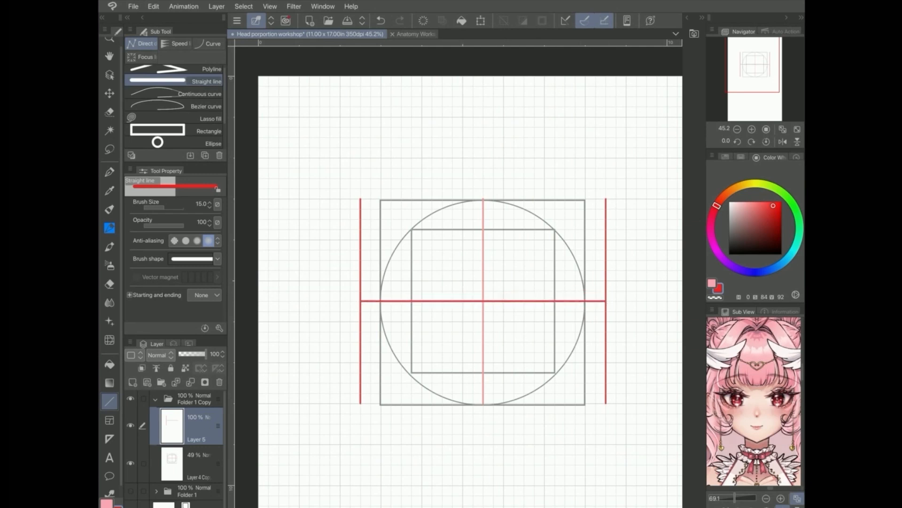
Turn off snapping to the grid
{"action": "scroll", "coordinate": [459, 277], "scroll_direction": "up", "scroll_amount": 1}
{"action": "left_click", "coordinate": [270, 7]}
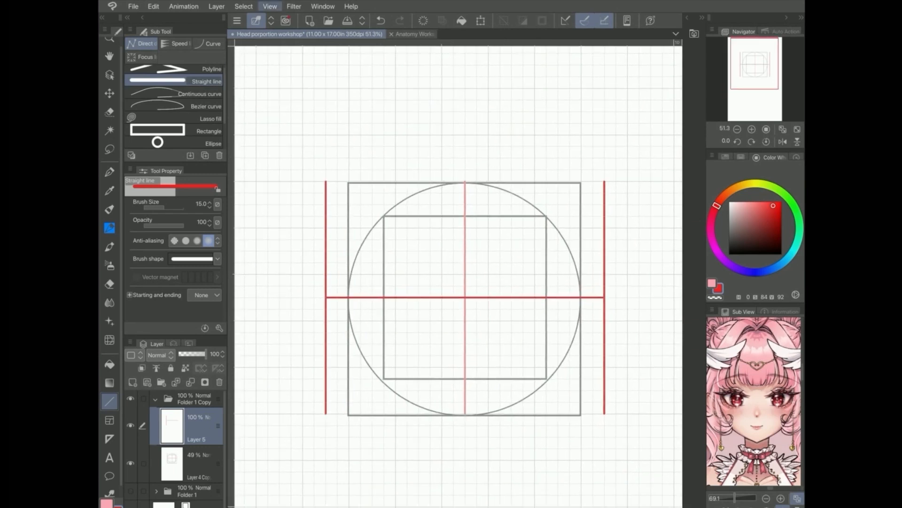
{"action": "mouse_move", "coordinate": [301, 354]}
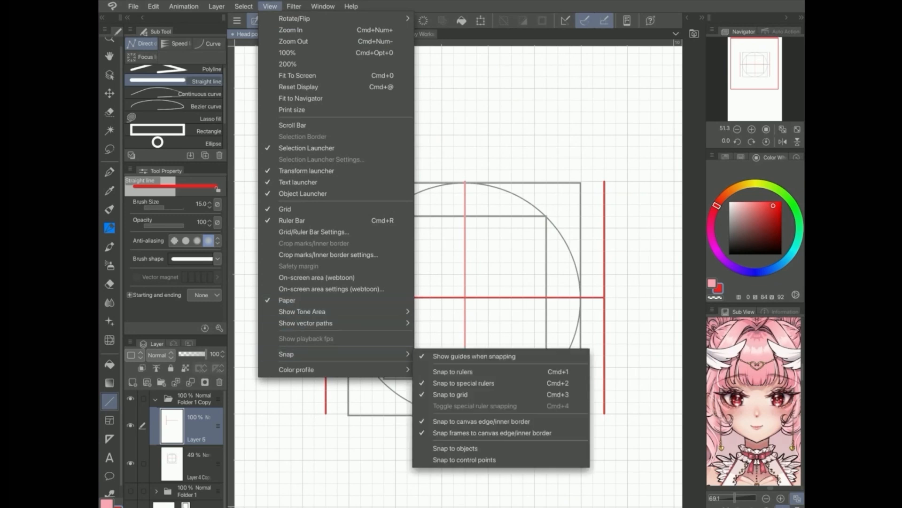
{"action": "left_click", "coordinate": [451, 395]}
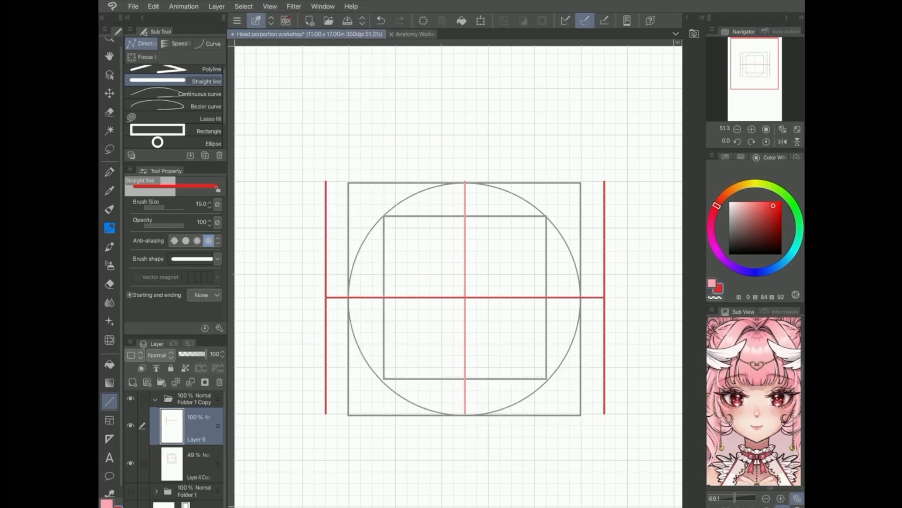
With the CEL SHADE pen, write a red "1" beside the left vertical line and add short ticks at its two ends
{"action": "scroll", "coordinate": [604, 320], "scroll_direction": "up", "scroll_amount": 1}
{"action": "left_click", "coordinate": [110, 172]}
{"action": "left_click_drag", "start_coordinate": [591, 278], "coordinate": [683, 296]}
{"action": "left_click_drag", "start_coordinate": [346, 301], "coordinate": [346, 325]}
{"action": "left_click_drag", "start_coordinate": [384, 182], "coordinate": [392, 181]}
{"action": "left_click_drag", "start_coordinate": [385, 441], "coordinate": [392, 441]}
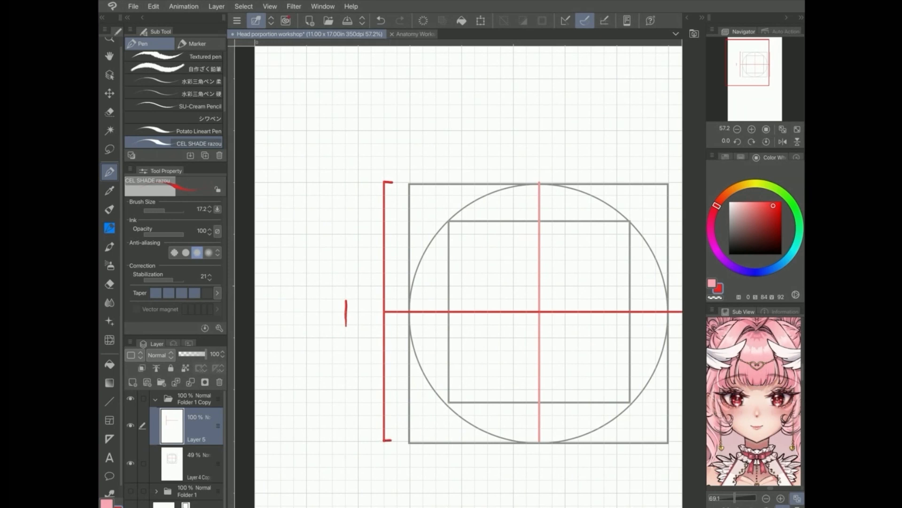
Draw red brackets along the upper and lower halves of the right vertical line and label each one "1/2"
{"action": "mouse_move", "coordinate": [519, 350]}
{"action": "left_mouse_down"}
{"action": "mouse_move", "coordinate": [319, 346]}
{"action": "mouse_move", "coordinate": [360, 352]}
{"action": "left_mouse_up"}
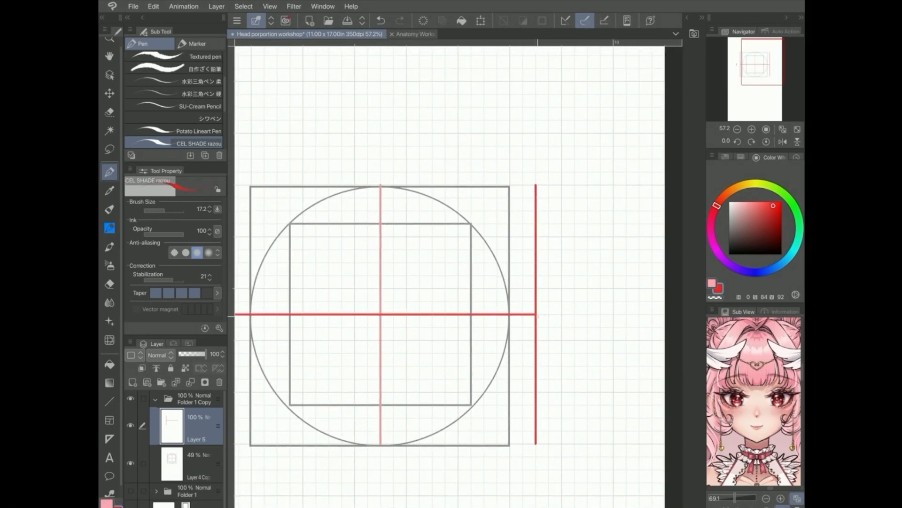
{"action": "mouse_move", "coordinate": [505, 314]}
{"action": "left_mouse_down"}
{"action": "mouse_move", "coordinate": [638, 311]}
{"action": "mouse_move", "coordinate": [523, 308]}
{"action": "mouse_move", "coordinate": [565, 311]}
{"action": "mouse_move", "coordinate": [564, 433]}
{"action": "left_mouse_up"}
{"action": "left_click_drag", "start_coordinate": [559, 180], "coordinate": [560, 302]}
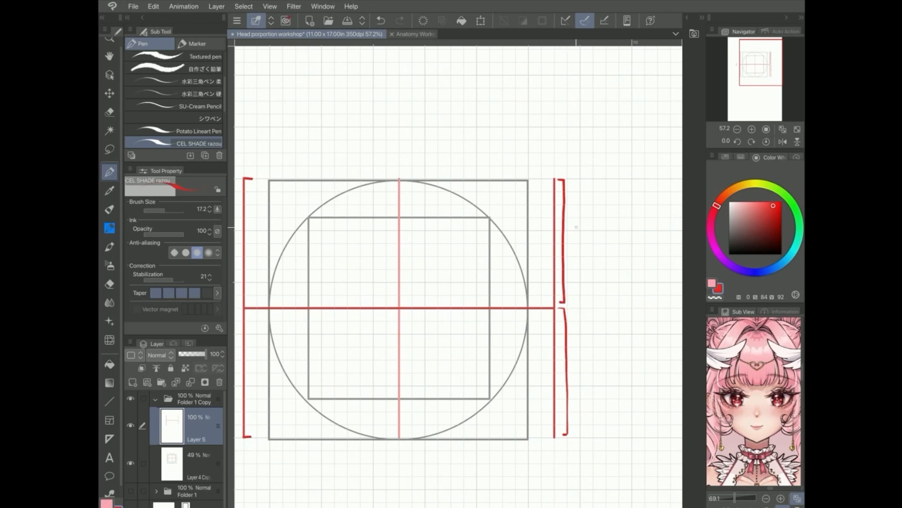
{"action": "mouse_move", "coordinate": [579, 224]}
{"action": "left_mouse_down"}
{"action": "mouse_move", "coordinate": [579, 240]}
{"action": "mouse_move", "coordinate": [594, 248]}
{"action": "left_mouse_up"}
{"action": "mouse_move", "coordinate": [581, 341]}
{"action": "left_mouse_down"}
{"action": "mouse_move", "coordinate": [579, 360]}
{"action": "mouse_move", "coordinate": [592, 374]}
{"action": "left_mouse_up"}
{"action": "left_click_drag", "start_coordinate": [502, 265], "coordinate": [576, 238]}
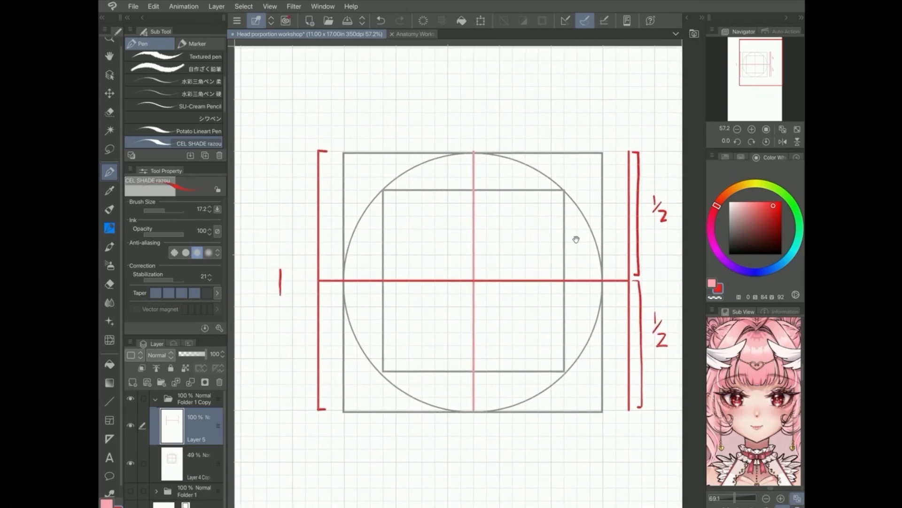
{"action": "scroll", "coordinate": [576, 238], "scroll_direction": "down", "scroll_amount": 1}
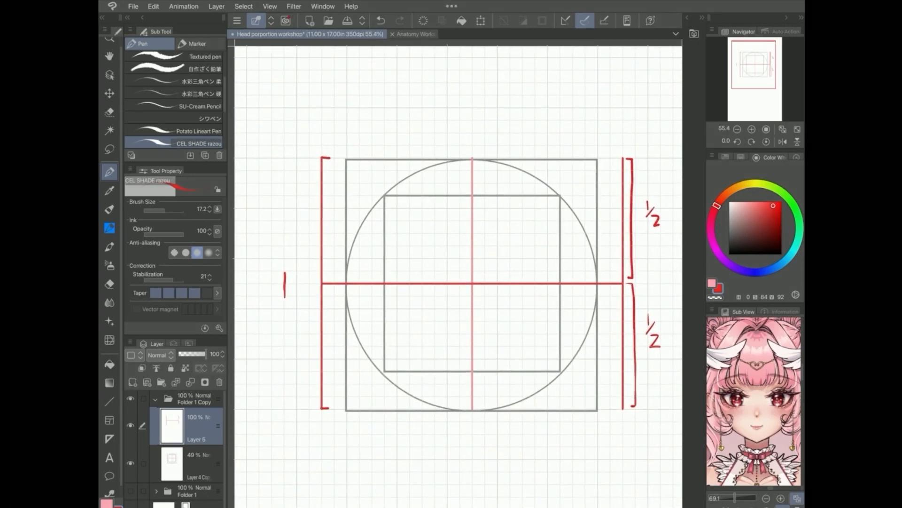
Draw a red straight line across the guide between both outer vertical lines, splitting the lower half into two equal parts
{"action": "left_click", "coordinate": [110, 401]}
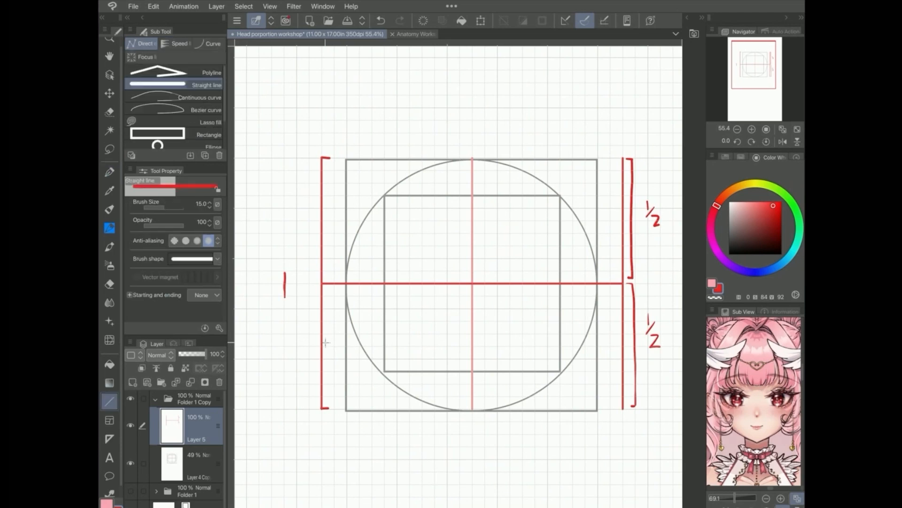
{"action": "left_click_drag", "start_coordinate": [322, 345], "coordinate": [612, 347]}
{"action": "key", "text": "ctrl+z"}
{"action": "left_click_drag", "start_coordinate": [323, 334], "coordinate": [626, 333]}
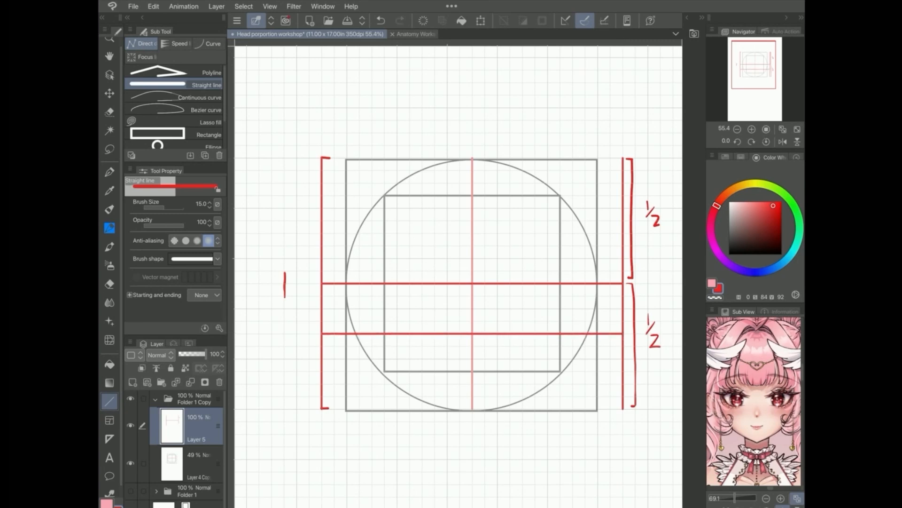
{"action": "left_click", "coordinate": [380, 21]}
{"action": "left_click_drag", "start_coordinate": [322, 348], "coordinate": [623, 346]}
Handwrite "1/4" in red inside the right vertical line, above and below the line splitting the lower half
{"action": "key", "text": "p"}
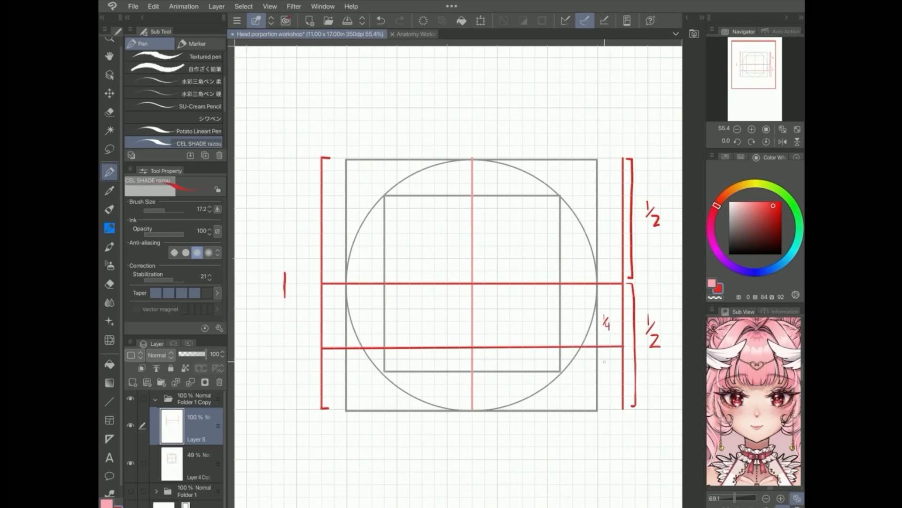
{"action": "left_click_drag", "start_coordinate": [608, 363], "coordinate": [604, 371]}
{"action": "left_click_drag", "start_coordinate": [605, 369], "coordinate": [608, 372]}
{"action": "scroll", "coordinate": [502, 330], "scroll_direction": "down", "scroll_amount": 2}
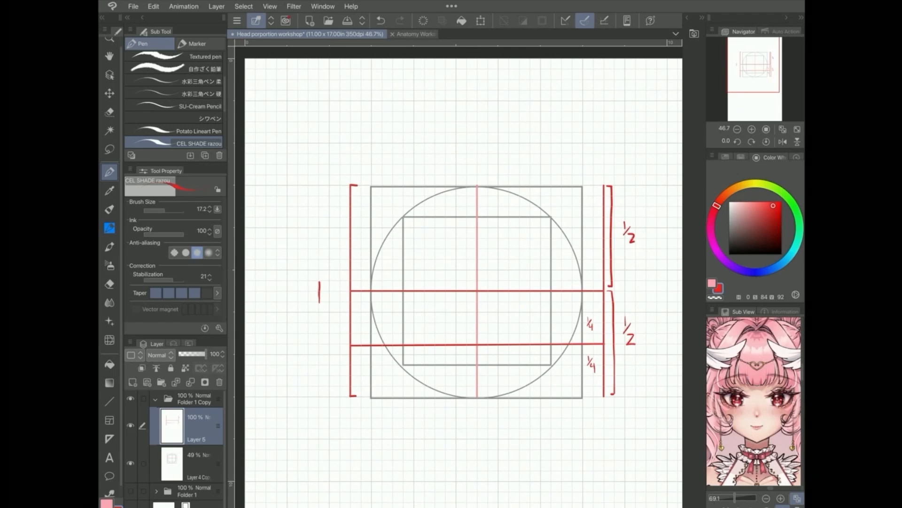
{"action": "scroll", "coordinate": [506, 347], "scroll_direction": "up", "scroll_amount": 5}
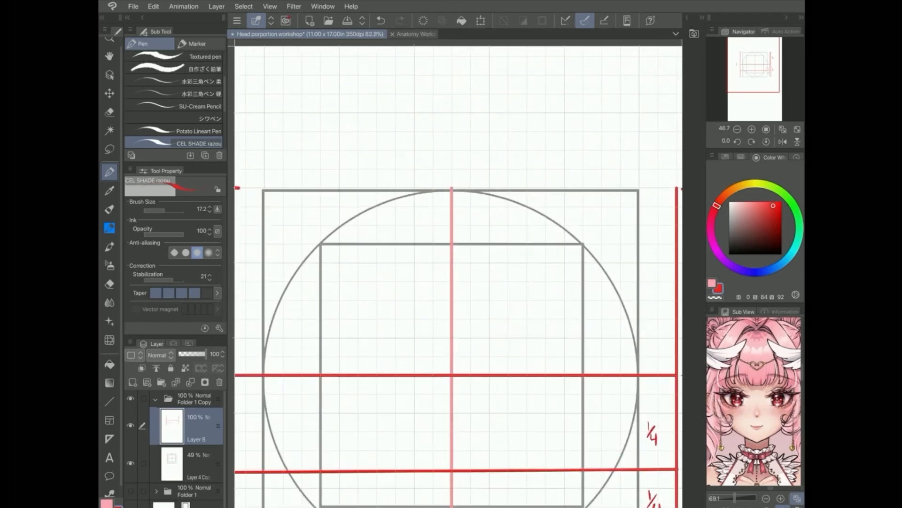
{"action": "scroll", "coordinate": [459, 275], "scroll_direction": "down", "scroll_amount": 5}
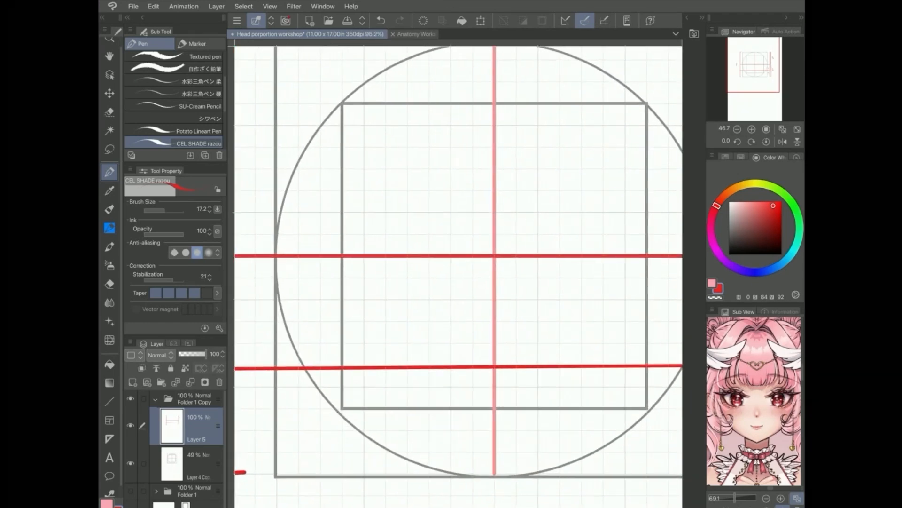
{"action": "scroll", "coordinate": [458, 275], "scroll_direction": "down", "scroll_amount": 2}
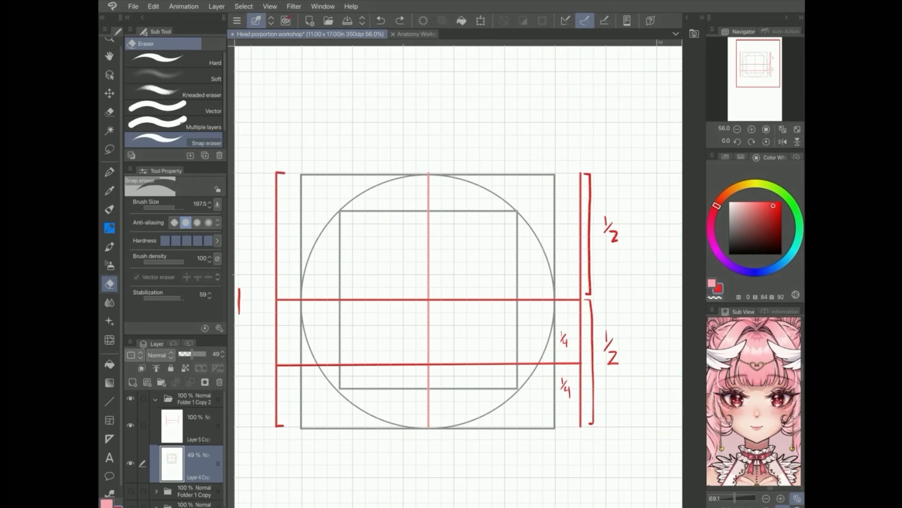
On the copied construction layer, erase the large square's vertical sides and the circle's side arcs outside the inner square
{"action": "scroll", "coordinate": [458, 277], "scroll_direction": "up", "scroll_amount": 2}
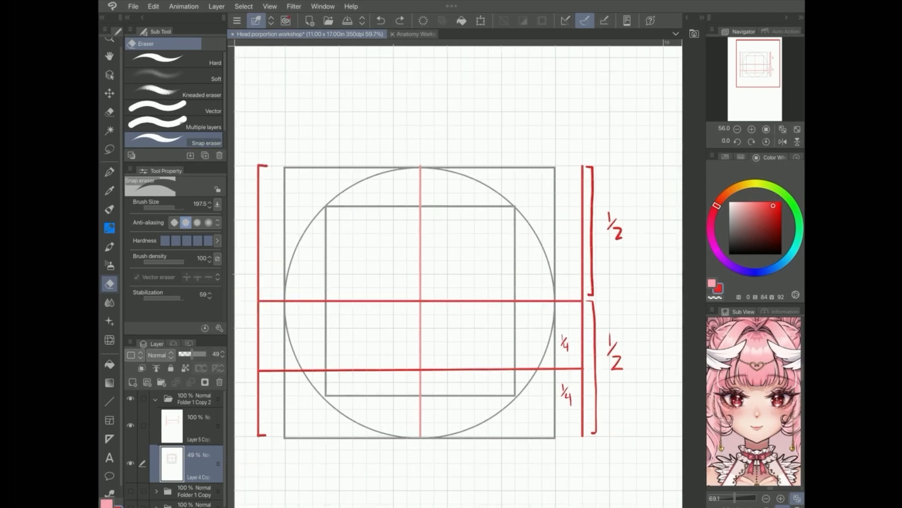
{"action": "mouse_move", "coordinate": [500, 154]}
{"action": "left_mouse_down"}
{"action": "mouse_move", "coordinate": [492, 269]}
{"action": "mouse_move", "coordinate": [486, 184]}
{"action": "mouse_move", "coordinate": [481, 225]}
{"action": "mouse_move", "coordinate": [475, 192]}
{"action": "mouse_move", "coordinate": [472, 214]}
{"action": "mouse_move", "coordinate": [489, 169]}
{"action": "left_mouse_up"}
{"action": "mouse_move", "coordinate": [507, 299]}
{"action": "left_mouse_down"}
{"action": "mouse_move", "coordinate": [511, 357]}
{"action": "mouse_move", "coordinate": [480, 464]}
{"action": "mouse_move", "coordinate": [473, 464]}
{"action": "mouse_move", "coordinate": [474, 419]}
{"action": "left_mouse_up"}
{"action": "scroll", "coordinate": [458, 276], "scroll_direction": "left", "scroll_amount": 4}
{"action": "mouse_move", "coordinate": [369, 141]}
{"action": "left_mouse_down"}
{"action": "mouse_move", "coordinate": [382, 272]}
{"action": "mouse_move", "coordinate": [388, 151]}
{"action": "mouse_move", "coordinate": [397, 198]}
{"action": "left_mouse_up"}
{"action": "mouse_move", "coordinate": [385, 374]}
{"action": "left_mouse_down"}
{"action": "mouse_move", "coordinate": [384, 428]}
{"action": "mouse_move", "coordinate": [376, 262]}
{"action": "mouse_move", "coordinate": [379, 468]}
{"action": "mouse_move", "coordinate": [386, 417]}
{"action": "mouse_move", "coordinate": [395, 442]}
{"action": "mouse_move", "coordinate": [391, 406]}
{"action": "mouse_move", "coordinate": [400, 464]}
{"action": "mouse_move", "coordinate": [401, 423]}
{"action": "left_mouse_up"}
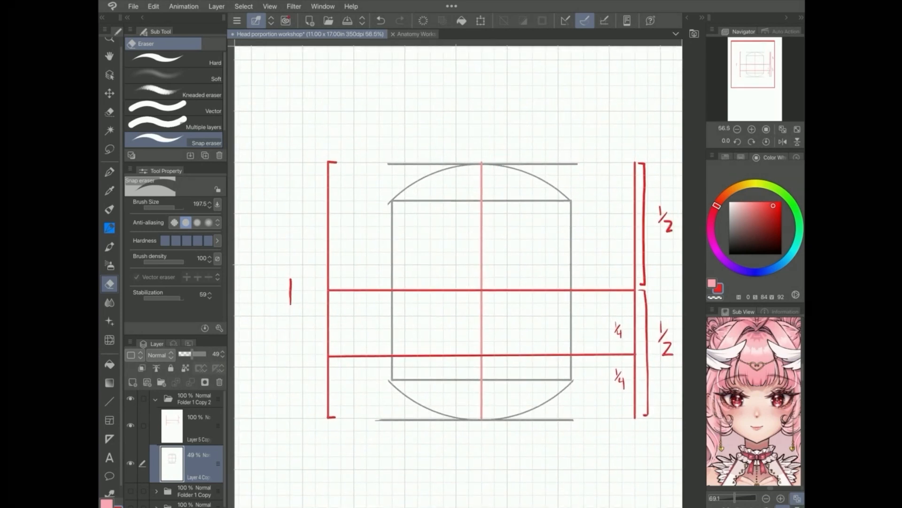
Erase the remaining top and bottom edges of the large square, leaving the upper and lower arcs of the circle
{"action": "scroll", "coordinate": [459, 276], "scroll_direction": "up", "scroll_amount": 2}
{"action": "left_click", "coordinate": [574, 226]}
{"action": "left_click_drag", "start_coordinate": [554, 221], "coordinate": [520, 223]}
{"action": "mouse_move", "coordinate": [426, 231]}
{"action": "left_mouse_down"}
{"action": "mouse_move", "coordinate": [370, 226]}
{"action": "mouse_move", "coordinate": [512, 222]}
{"action": "left_mouse_up"}
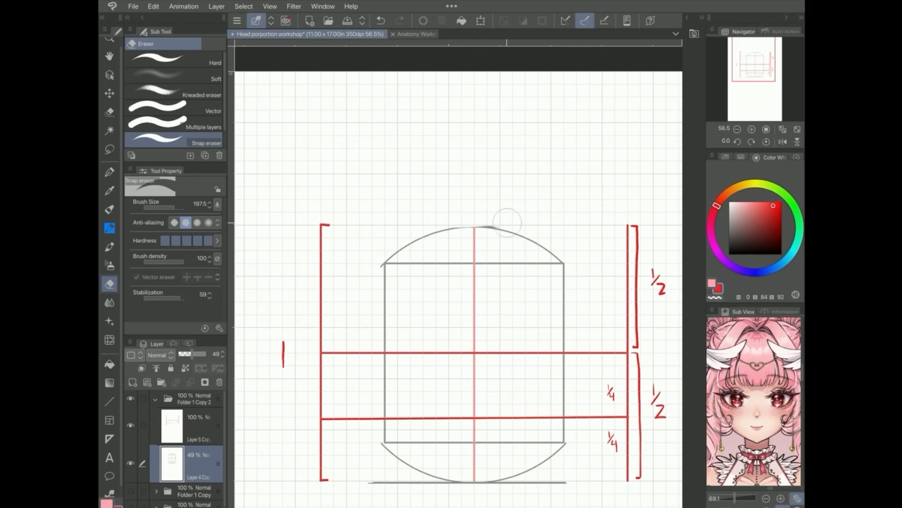
{"action": "scroll", "coordinate": [551, 131], "scroll_direction": "down", "scroll_amount": 3}
{"action": "mouse_move", "coordinate": [566, 381]}
{"action": "left_mouse_down"}
{"action": "mouse_move", "coordinate": [536, 398]}
{"action": "mouse_move", "coordinate": [492, 399]}
{"action": "mouse_move", "coordinate": [574, 391]}
{"action": "mouse_move", "coordinate": [452, 403]}
{"action": "mouse_move", "coordinate": [375, 395]}
{"action": "mouse_move", "coordinate": [484, 404]}
{"action": "left_mouse_up"}
{"action": "scroll", "coordinate": [459, 277], "scroll_direction": "up", "scroll_amount": 1}
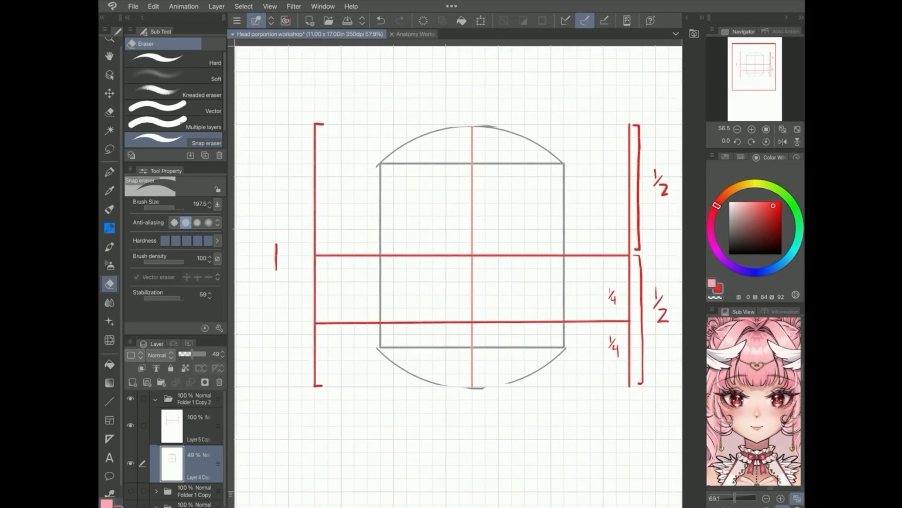
Pick black from the color history and redraw the missing piece of the bottom arc with the pen
{"action": "key", "text": "p"}
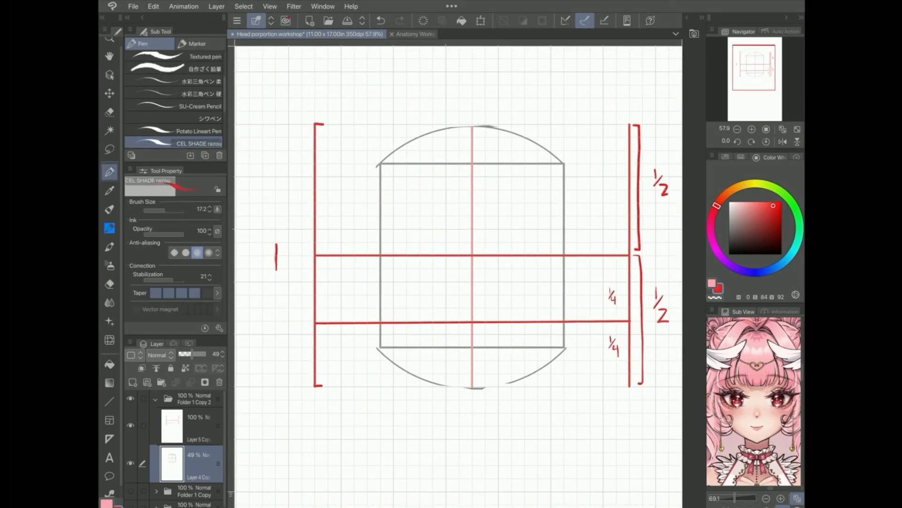
{"action": "left_click", "coordinate": [726, 157]}
{"action": "left_click", "coordinate": [766, 157]}
{"action": "left_click", "coordinate": [730, 167]}
{"action": "left_click_drag", "start_coordinate": [478, 386], "coordinate": [519, 379]}
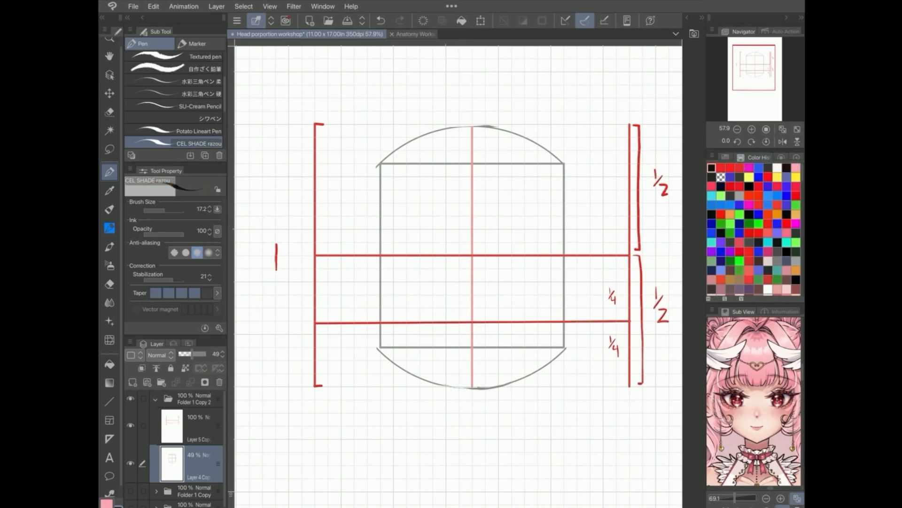
{"action": "left_click_drag", "start_coordinate": [459, 277], "coordinate": [455, 283]}
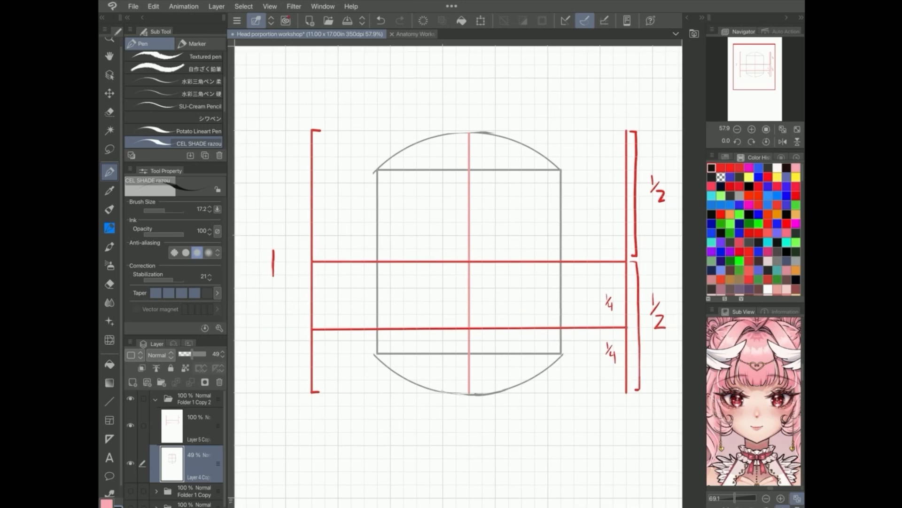
{"action": "scroll", "coordinate": [459, 276], "scroll_direction": "down", "scroll_amount": 1}
{"action": "scroll", "coordinate": [397, 253], "scroll_direction": "up", "scroll_amount": 3}
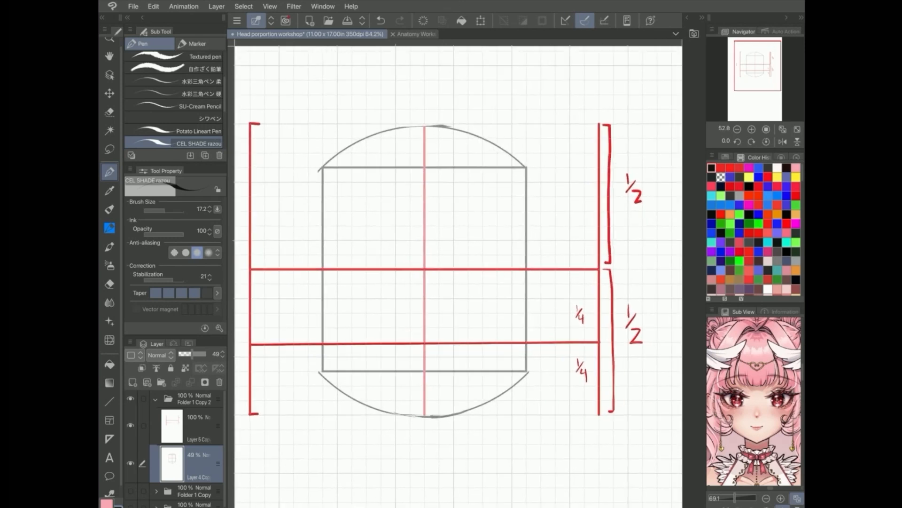
{"action": "scroll", "coordinate": [459, 277], "scroll_direction": "up", "scroll_amount": 6}
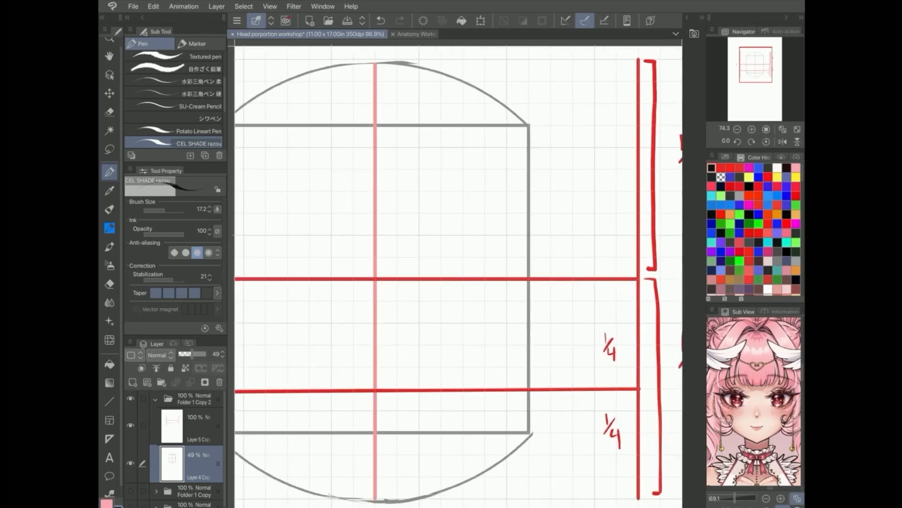
{"action": "scroll", "coordinate": [459, 276], "scroll_direction": "down", "scroll_amount": 4}
Draw a blue horizontal line at brush size 15 between the outer vertical lines, midway between the two red horizontal lines
{"action": "scroll", "coordinate": [459, 276], "scroll_direction": "down", "scroll_amount": 3}
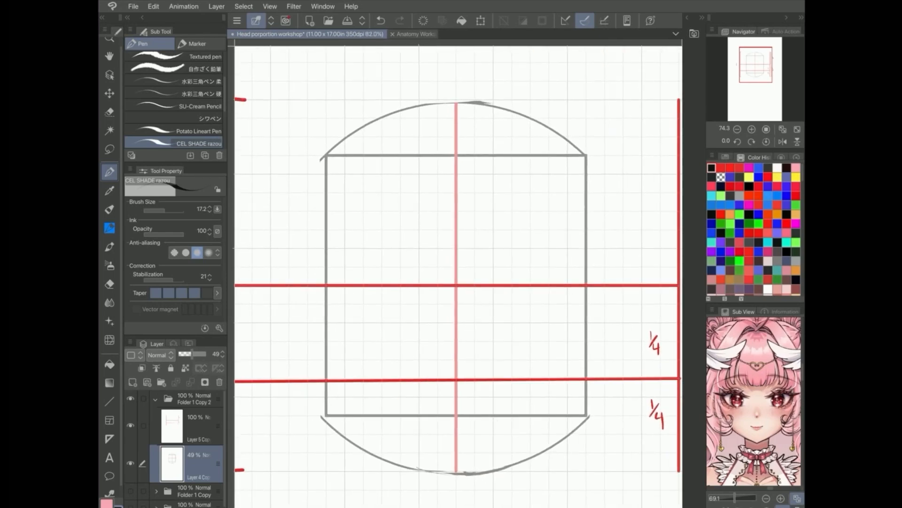
{"action": "key", "text": "u"}
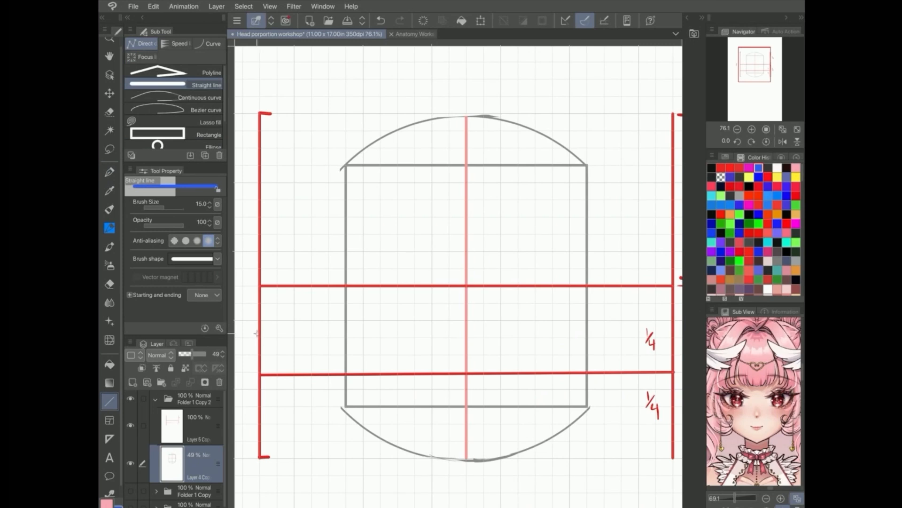
{"action": "left_click_drag", "start_coordinate": [259, 330], "coordinate": [672, 329]}
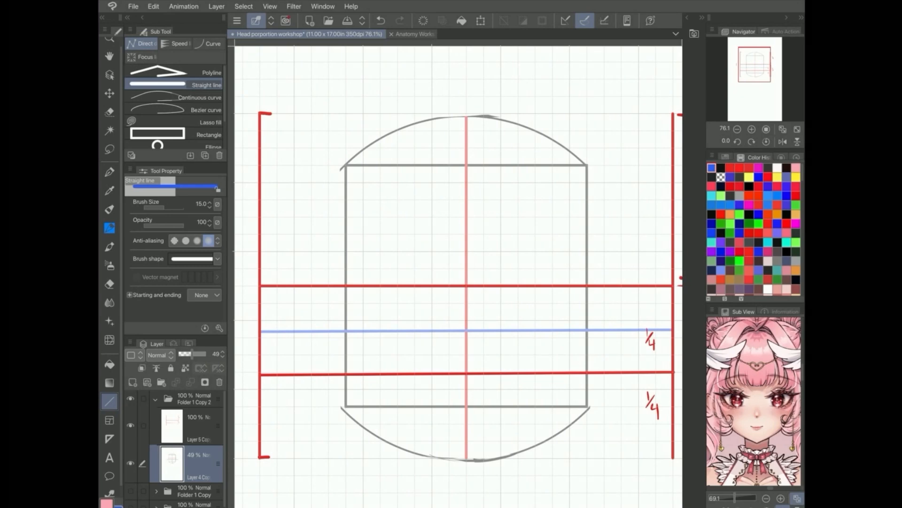
Handwrite "Eye Area" in blue with the pen beside the left end of the blue line
{"action": "scroll", "coordinate": [519, 278], "scroll_direction": "down", "scroll_amount": 3}
{"action": "left_click", "coordinate": [110, 172]}
{"action": "left_click", "coordinate": [109, 172]}
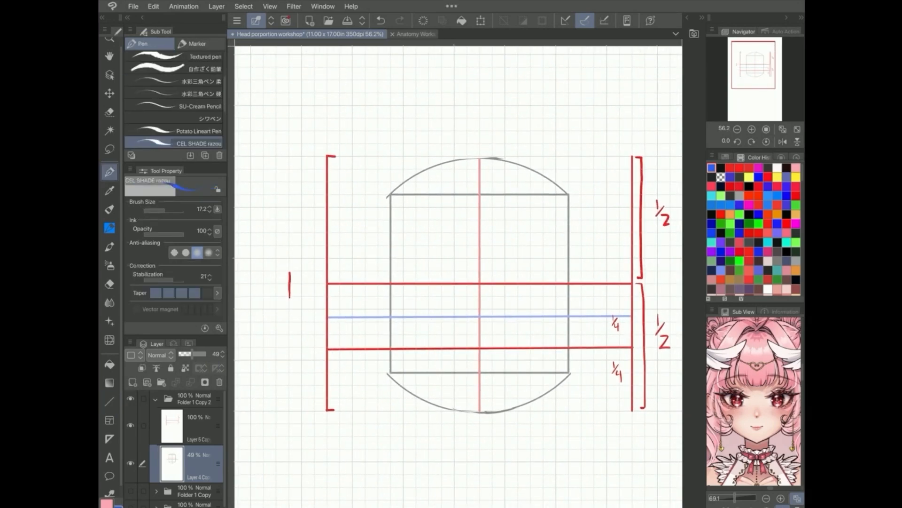
{"action": "scroll", "coordinate": [458, 276], "scroll_direction": "up", "scroll_amount": 3}
{"action": "scroll", "coordinate": [458, 276], "scroll_direction": "up", "scroll_amount": 1}
{"action": "mouse_move", "coordinate": [323, 330]}
{"action": "left_mouse_down"}
{"action": "mouse_move", "coordinate": [334, 346]}
{"action": "mouse_move", "coordinate": [349, 342]}
{"action": "mouse_move", "coordinate": [342, 359]}
{"action": "mouse_move", "coordinate": [354, 358]}
{"action": "left_mouse_up"}
{"action": "scroll", "coordinate": [459, 276], "scroll_direction": "down", "scroll_amount": 4}
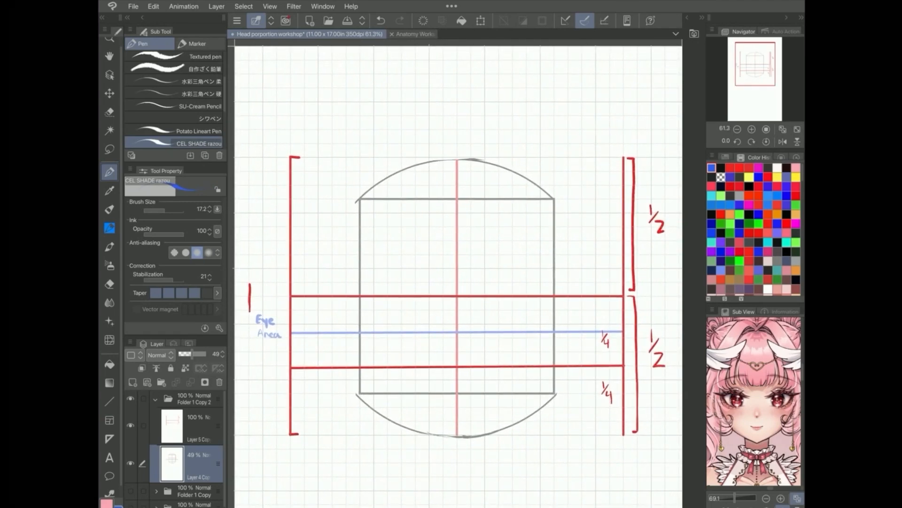
Draw two vertical blue straight lines flanking the pink center line, from the upper red horizontal line down to the bottom arc
{"action": "left_click", "coordinate": [109, 402]}
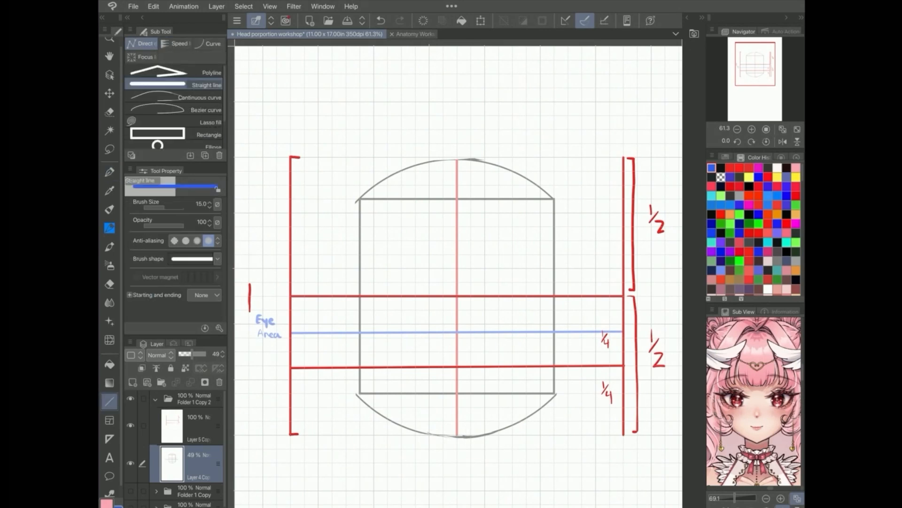
{"action": "scroll", "coordinate": [522, 351], "scroll_direction": "up", "scroll_amount": 2}
{"action": "left_click_drag", "start_coordinate": [475, 280], "coordinate": [474, 459]}
{"action": "left_click_drag", "start_coordinate": [401, 283], "coordinate": [405, 457]}
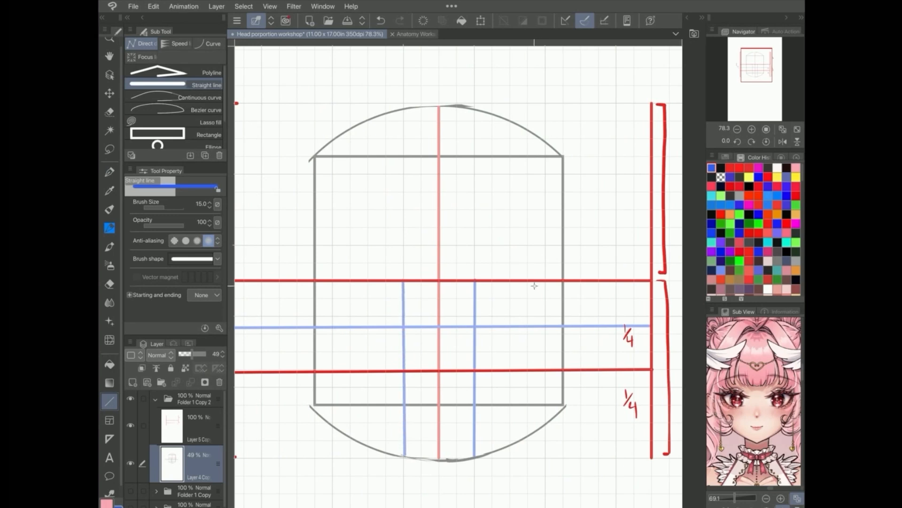
{"action": "left_click_drag", "start_coordinate": [544, 281], "coordinate": [544, 424]}
{"action": "left_click_drag", "start_coordinate": [333, 280], "coordinate": [331, 415]}
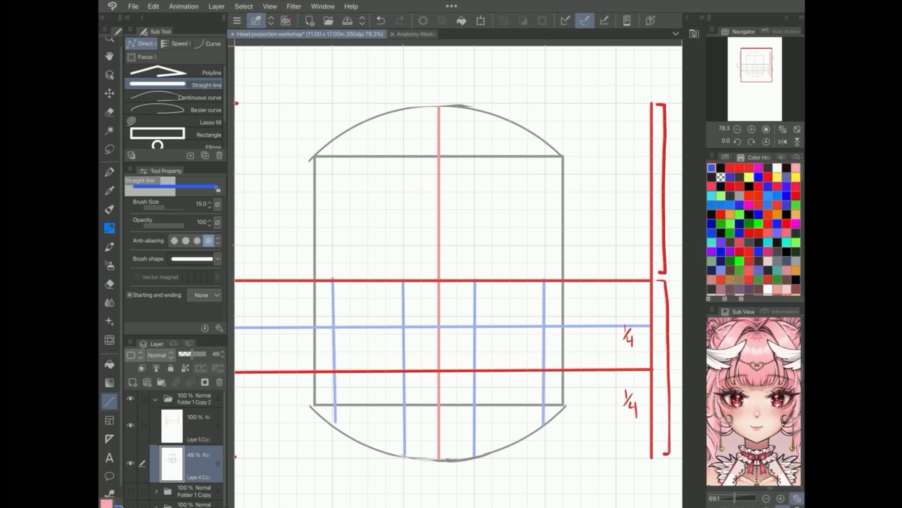
{"action": "key", "text": "ctrl+z"}
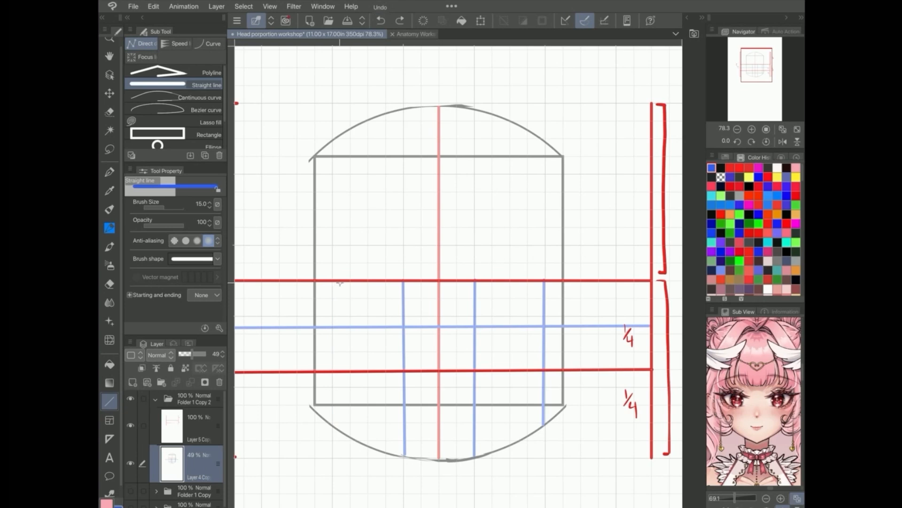
{"action": "left_click", "coordinate": [381, 20]}
Draw two outer vertical blue lines just inside the square's sides, from the upper red horizontal line to the bottom arc
{"action": "left_click_drag", "start_coordinate": [536, 282], "coordinate": [534, 431]}
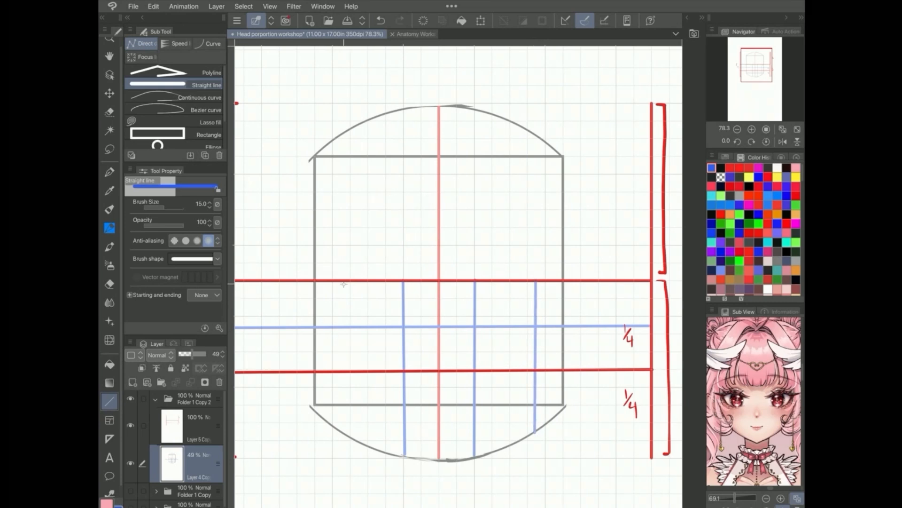
{"action": "left_click_drag", "start_coordinate": [341, 281], "coordinate": [341, 408]}
{"action": "key", "text": "ctrl+z"}
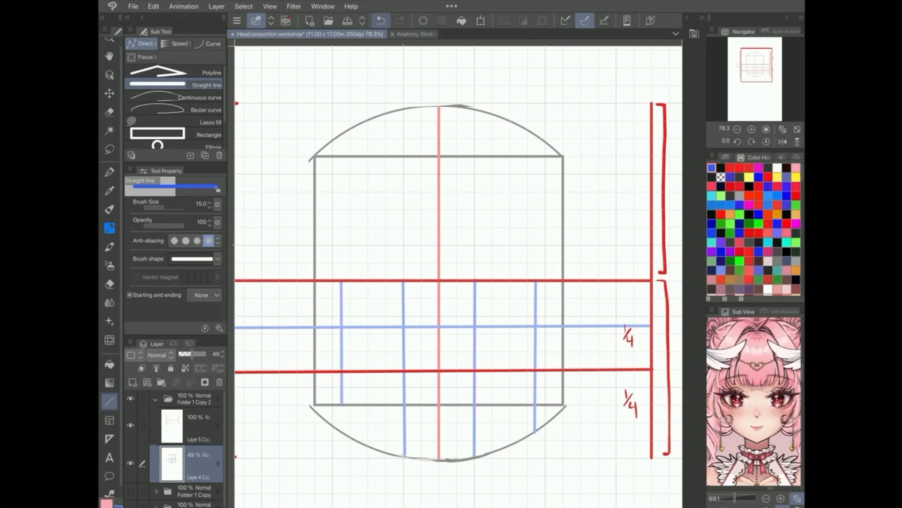
{"action": "left_click_drag", "start_coordinate": [345, 281], "coordinate": [344, 431]}
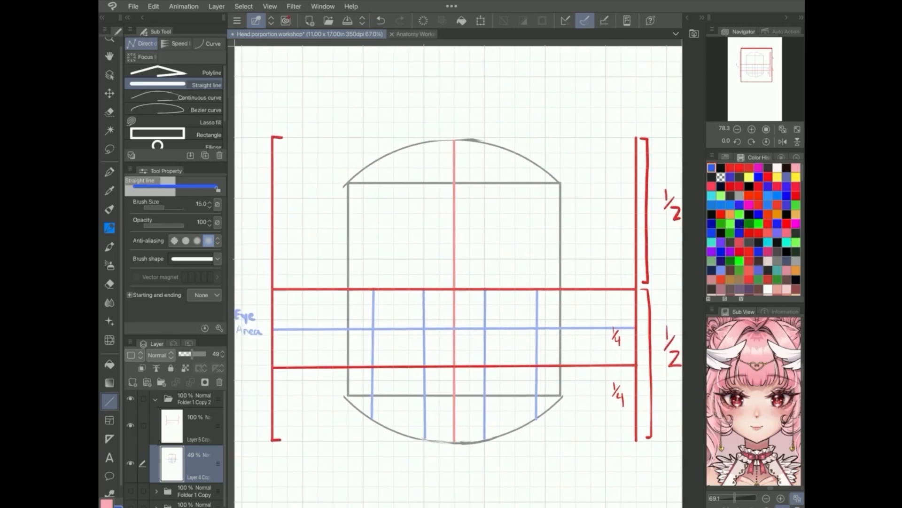
Draw three blue arches with the pen above the upper red line, each spanning the space between neighboring blue verticals
{"action": "key", "text": "p"}
{"action": "scroll", "coordinate": [424, 226], "scroll_direction": "up", "scroll_amount": 4}
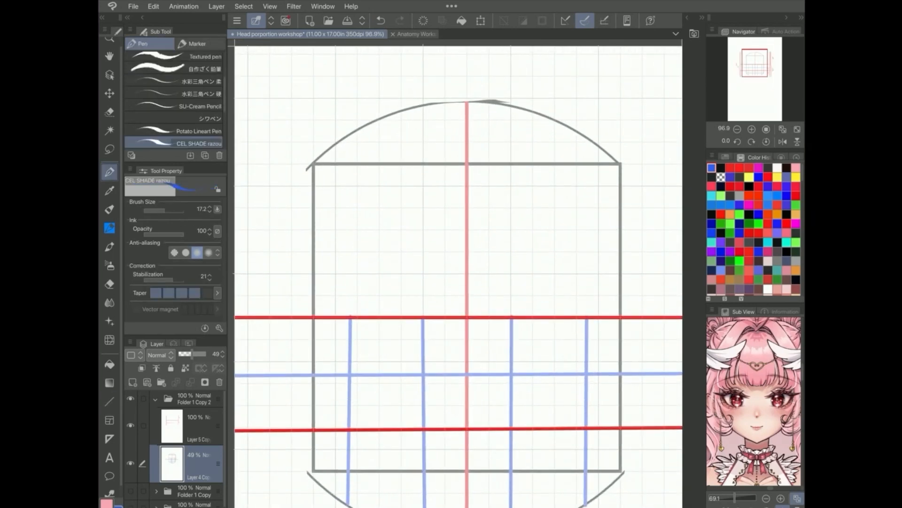
{"action": "mouse_move", "coordinate": [363, 301]}
{"action": "left_mouse_down"}
{"action": "mouse_move", "coordinate": [383, 299]}
{"action": "mouse_move", "coordinate": [419, 313]}
{"action": "mouse_move", "coordinate": [475, 294]}
{"action": "mouse_move", "coordinate": [509, 314]}
{"action": "mouse_move", "coordinate": [552, 296]}
{"action": "mouse_move", "coordinate": [586, 314]}
{"action": "left_mouse_up"}
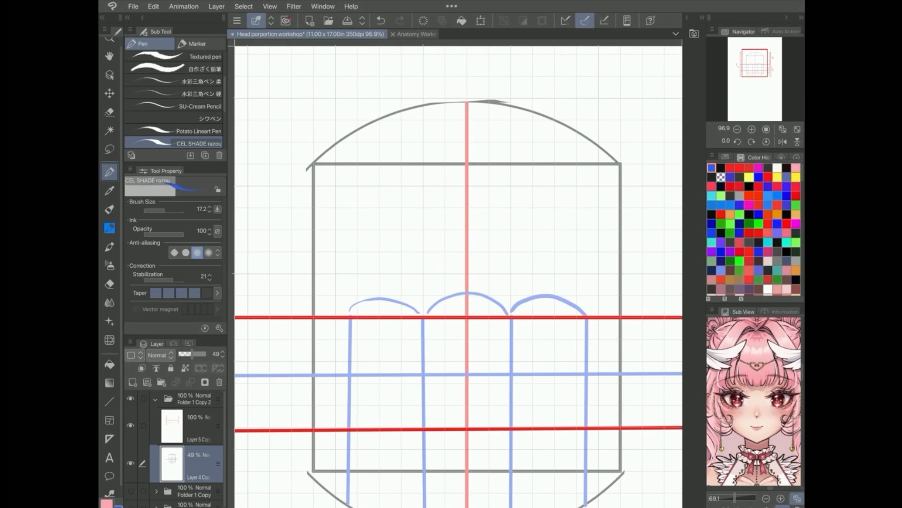
Handwrite the numbers 1, 2 and 3 in blue above the three arches
{"action": "scroll", "coordinate": [459, 277], "scroll_direction": "down", "scroll_amount": 3}
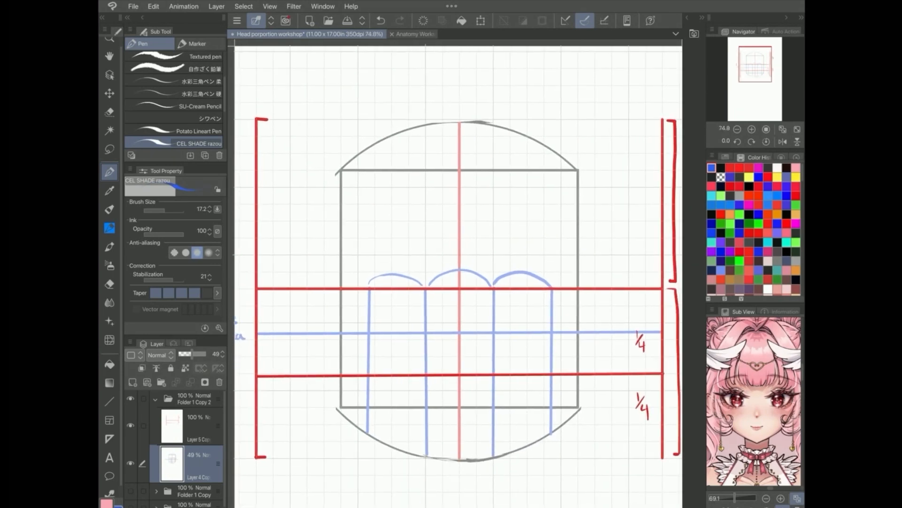
{"action": "scroll", "coordinate": [754, 401], "scroll_direction": "up", "scroll_amount": 6}
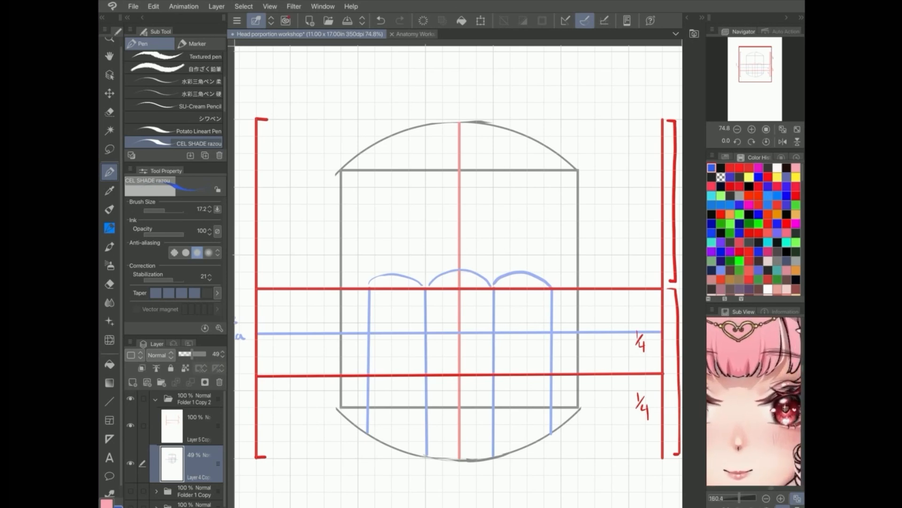
{"action": "scroll", "coordinate": [754, 401], "scroll_direction": "down", "scroll_amount": 5}
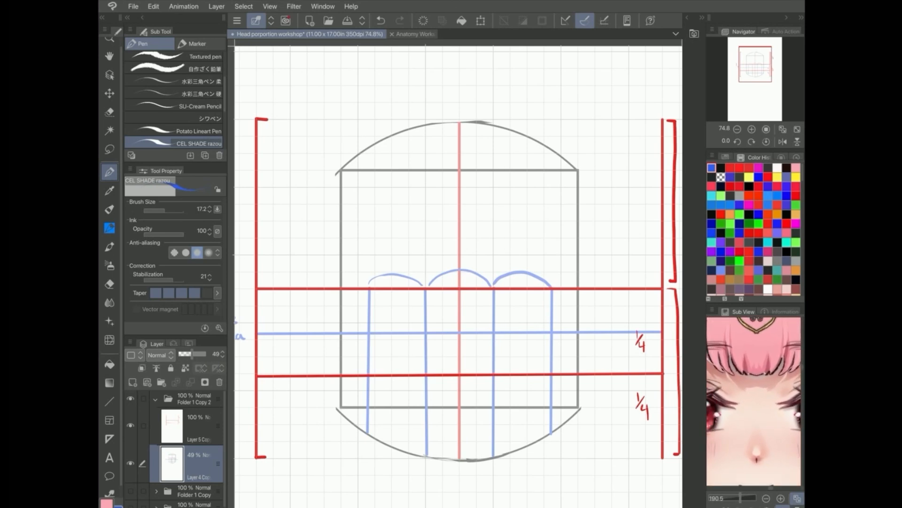
{"action": "scroll", "coordinate": [754, 401], "scroll_direction": "up", "scroll_amount": 1}
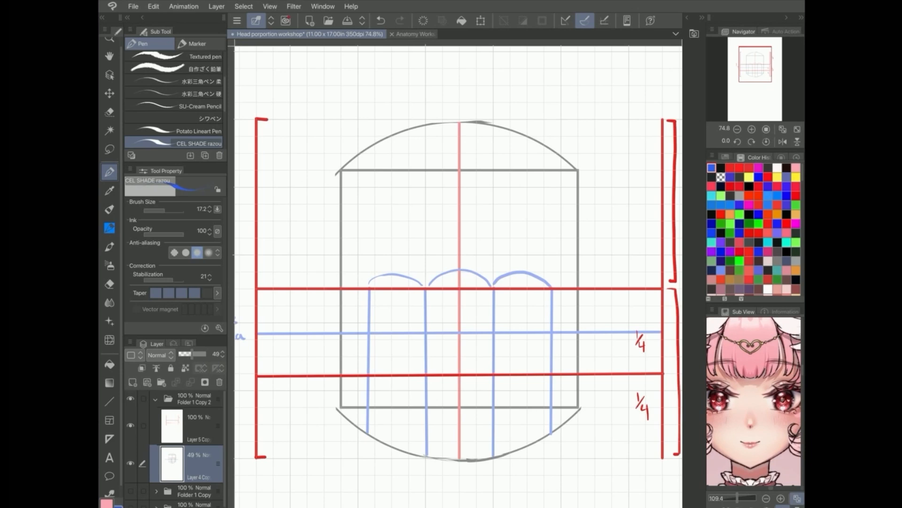
{"action": "scroll", "coordinate": [754, 401], "scroll_direction": "down", "scroll_amount": 2}
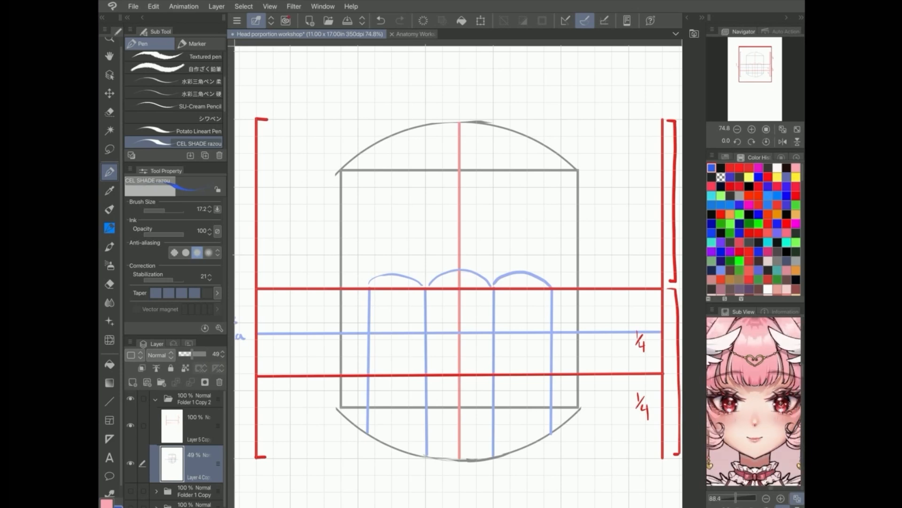
{"action": "scroll", "coordinate": [386, 259], "scroll_direction": "up", "scroll_amount": 1}
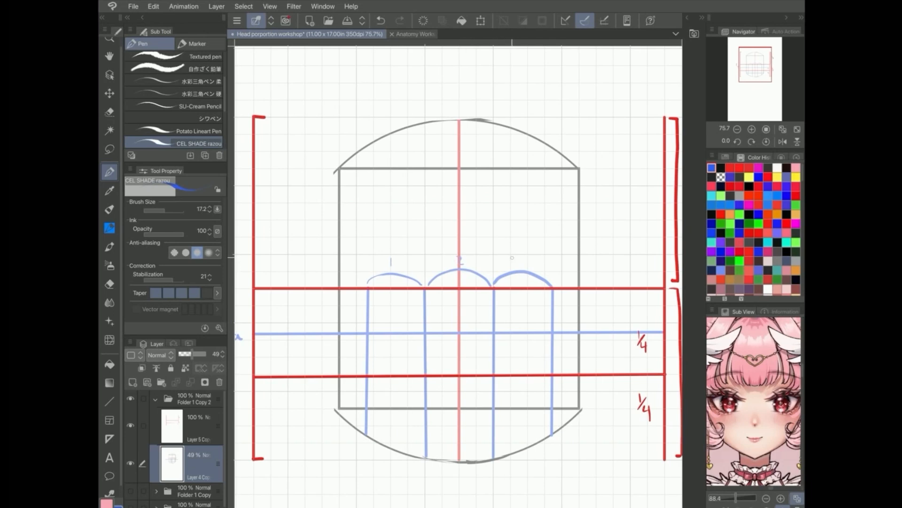
{"action": "left_click_drag", "start_coordinate": [518, 256], "coordinate": [521, 260]}
Add a new layer above the head guide layer for the eyes
{"action": "scroll", "coordinate": [532, 316], "scroll_direction": "up", "scroll_amount": 3}
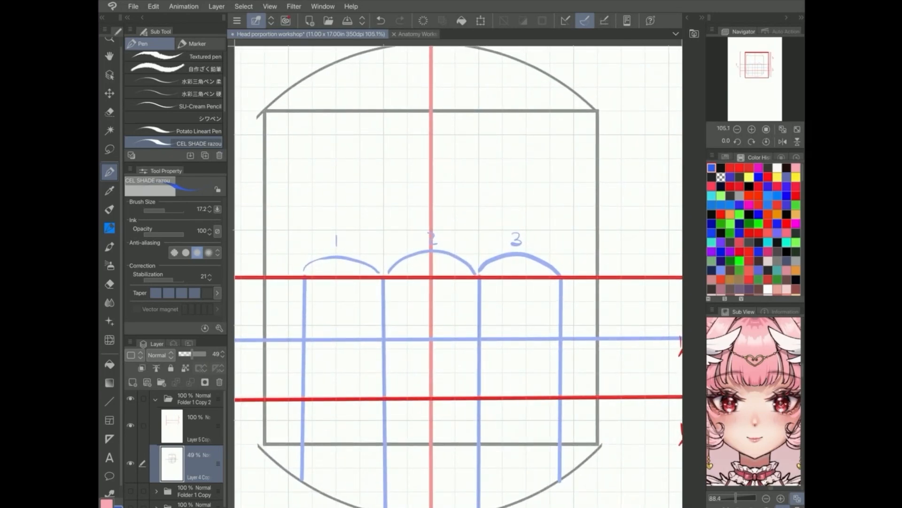
{"action": "left_click", "coordinate": [132, 382]}
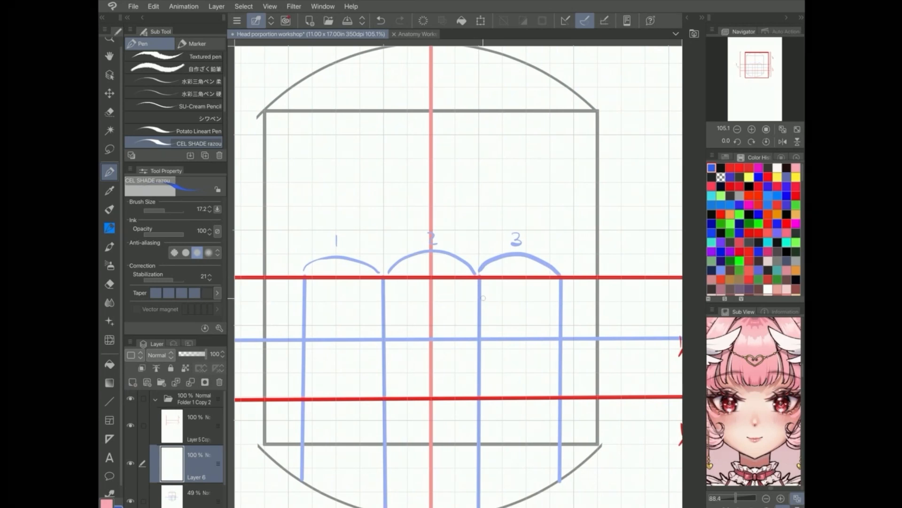
Draw blue upper and lower eye curves in spaces 1 and 3, between the upper red line and the blue eye line
{"action": "mouse_move", "coordinate": [480, 305]}
{"action": "left_mouse_down"}
{"action": "mouse_move", "coordinate": [508, 280]}
{"action": "mouse_move", "coordinate": [532, 280]}
{"action": "mouse_move", "coordinate": [563, 309]}
{"action": "left_mouse_up"}
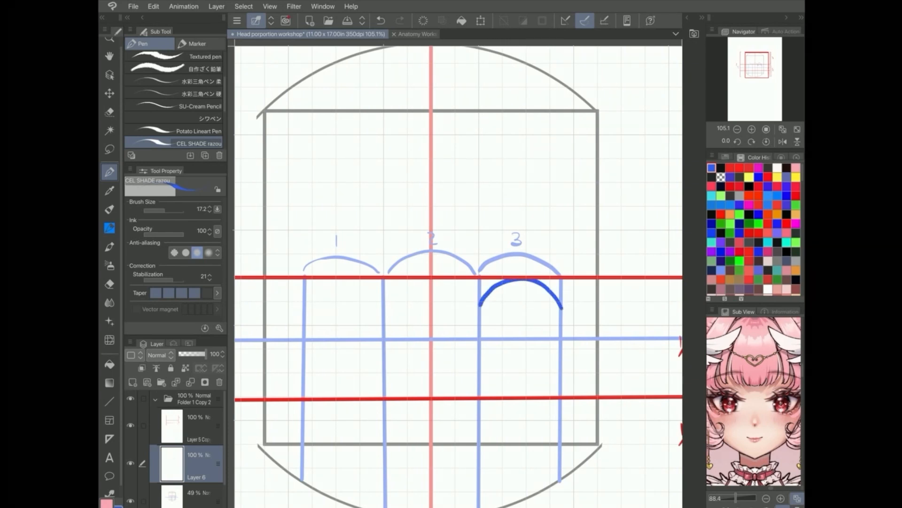
{"action": "mouse_move", "coordinate": [304, 306]}
{"action": "left_mouse_down"}
{"action": "mouse_move", "coordinate": [342, 281]}
{"action": "mouse_move", "coordinate": [385, 306]}
{"action": "left_mouse_up"}
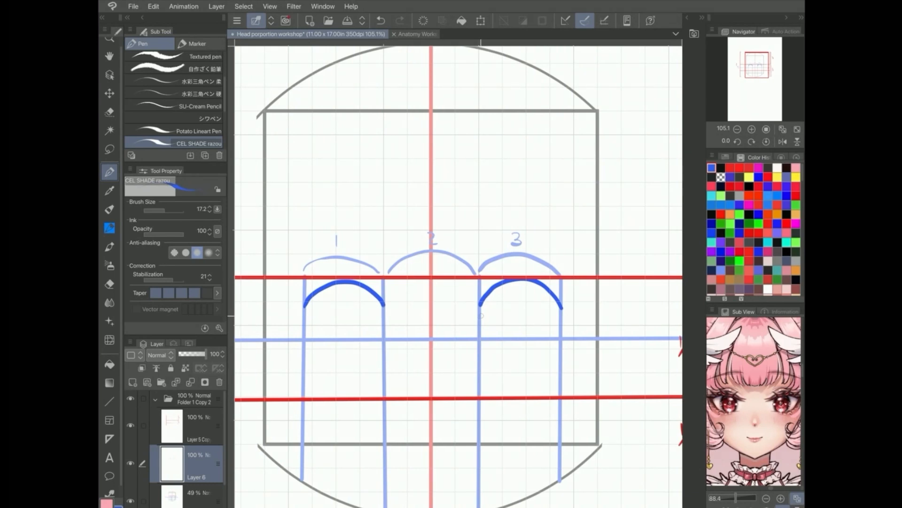
{"action": "mouse_move", "coordinate": [490, 324]}
{"action": "left_mouse_down"}
{"action": "mouse_move", "coordinate": [545, 336]}
{"action": "mouse_move", "coordinate": [563, 319]}
{"action": "left_mouse_up"}
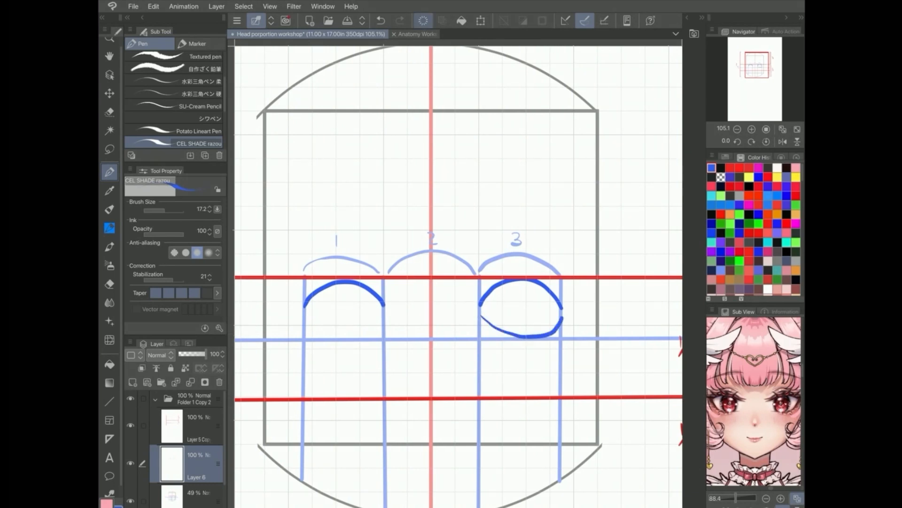
{"action": "left_click", "coordinate": [381, 20]}
{"action": "mouse_move", "coordinate": [479, 316]}
{"action": "left_mouse_down"}
{"action": "mouse_move", "coordinate": [524, 337]}
{"action": "mouse_move", "coordinate": [561, 308]}
{"action": "left_mouse_up"}
{"action": "mouse_move", "coordinate": [304, 315]}
{"action": "left_mouse_down"}
{"action": "mouse_move", "coordinate": [340, 337]}
{"action": "mouse_move", "coordinate": [383, 316]}
{"action": "left_mouse_up"}
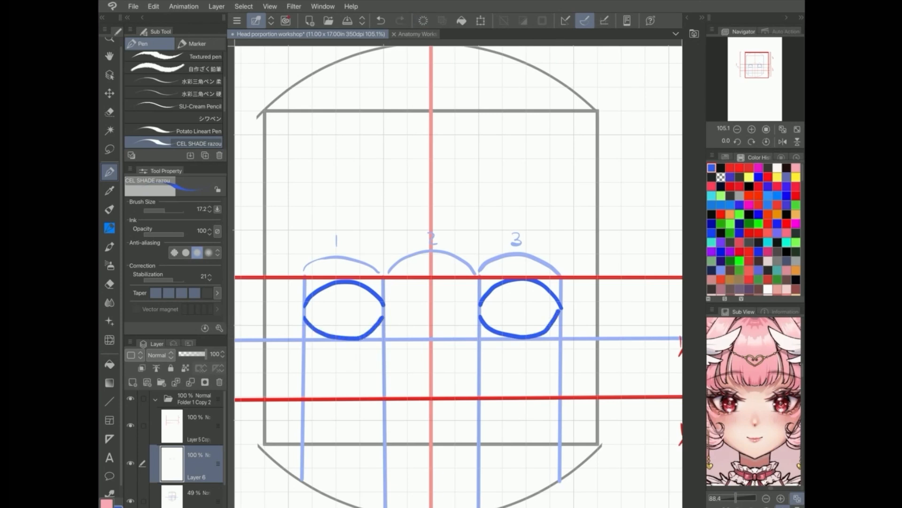
Pick black from the color history and draw a U-shaped iris inside each blue eye outline
{"action": "scroll", "coordinate": [459, 276], "scroll_direction": "down", "scroll_amount": 5}
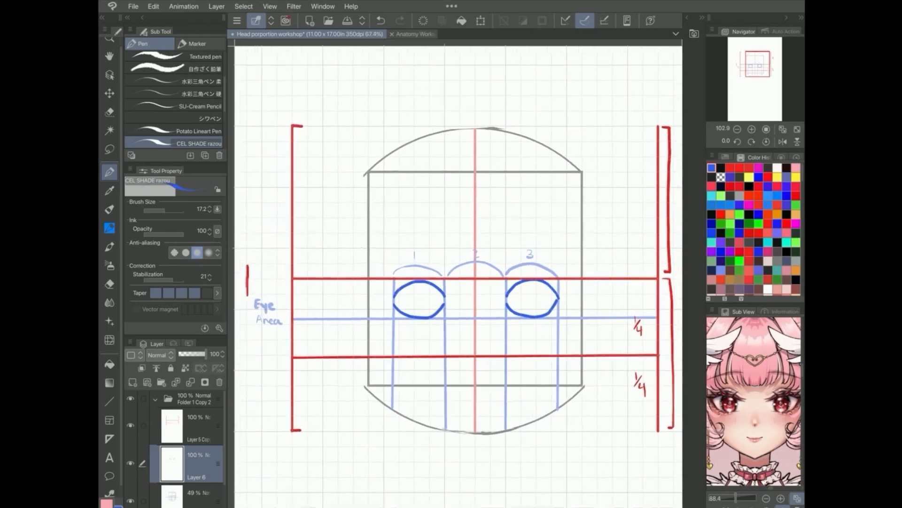
{"action": "scroll", "coordinate": [458, 277], "scroll_direction": "up", "scroll_amount": 1}
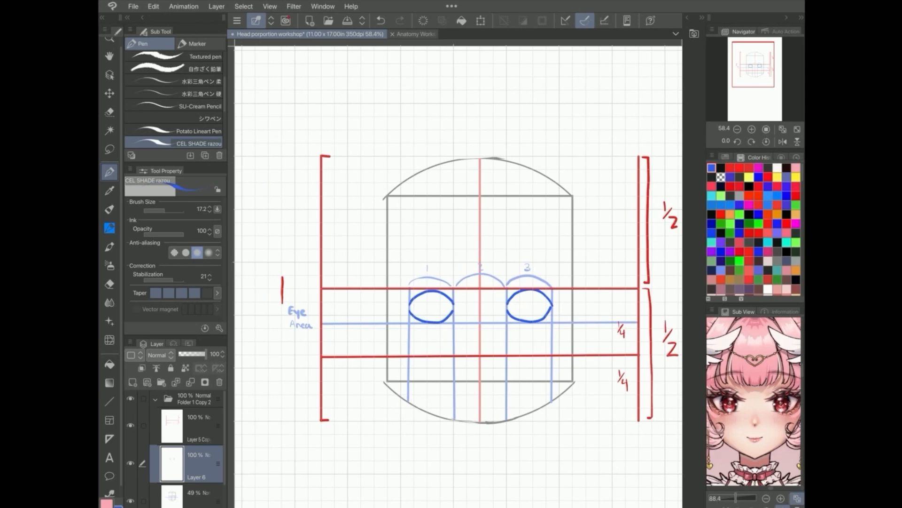
{"action": "scroll", "coordinate": [495, 261], "scroll_direction": "up", "scroll_amount": 5}
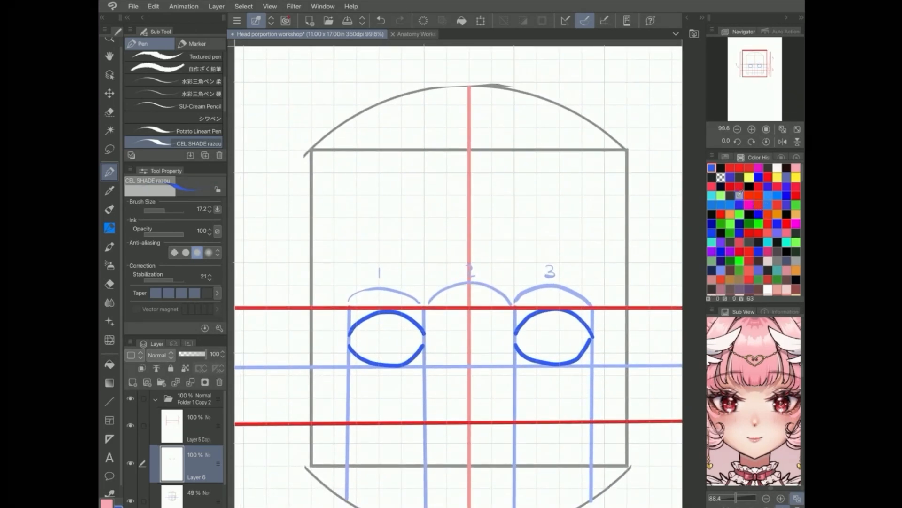
{"action": "left_click", "coordinate": [721, 167]}
{"action": "mouse_move", "coordinate": [365, 319]}
{"action": "left_mouse_down"}
{"action": "mouse_move", "coordinate": [384, 357]}
{"action": "mouse_move", "coordinate": [401, 356]}
{"action": "mouse_move", "coordinate": [413, 324]}
{"action": "left_mouse_up"}
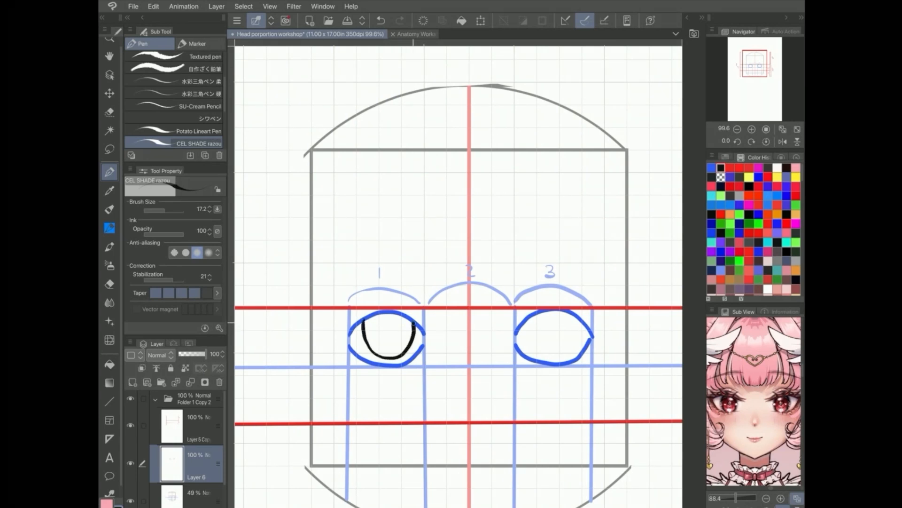
{"action": "mouse_move", "coordinate": [529, 318]}
{"action": "left_mouse_down"}
{"action": "mouse_move", "coordinate": [536, 344]}
{"action": "mouse_move", "coordinate": [554, 353]}
{"action": "mouse_move", "coordinate": [570, 346]}
{"action": "mouse_move", "coordinate": [576, 317]}
{"action": "left_mouse_up"}
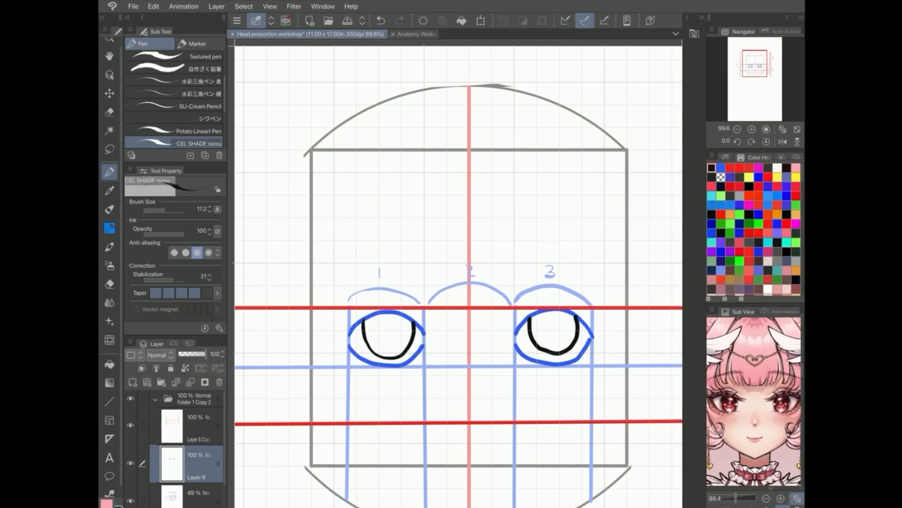
Try a pen stroke on the center line below the eyes, and undo all eye strokes until the new layer is empty
{"action": "scroll", "coordinate": [489, 282], "scroll_direction": "down", "scroll_amount": 5}
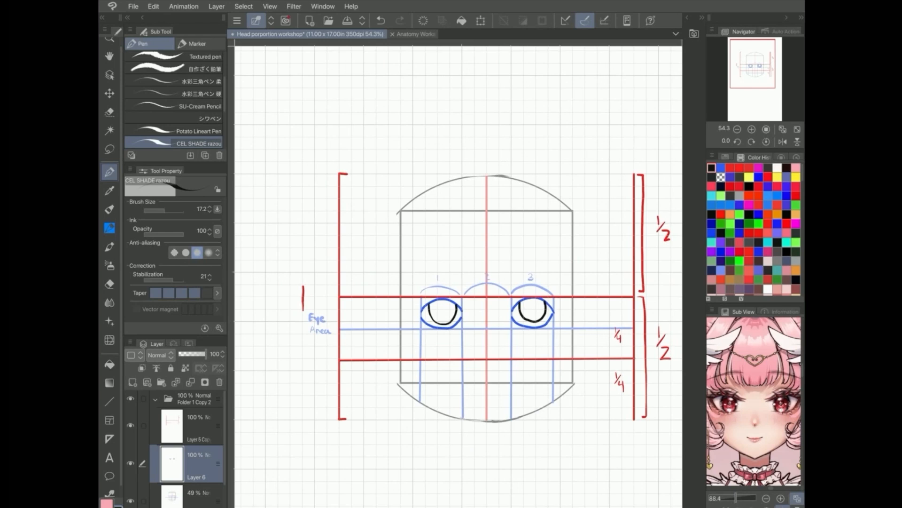
{"action": "scroll", "coordinate": [459, 277], "scroll_direction": "up", "scroll_amount": 5}
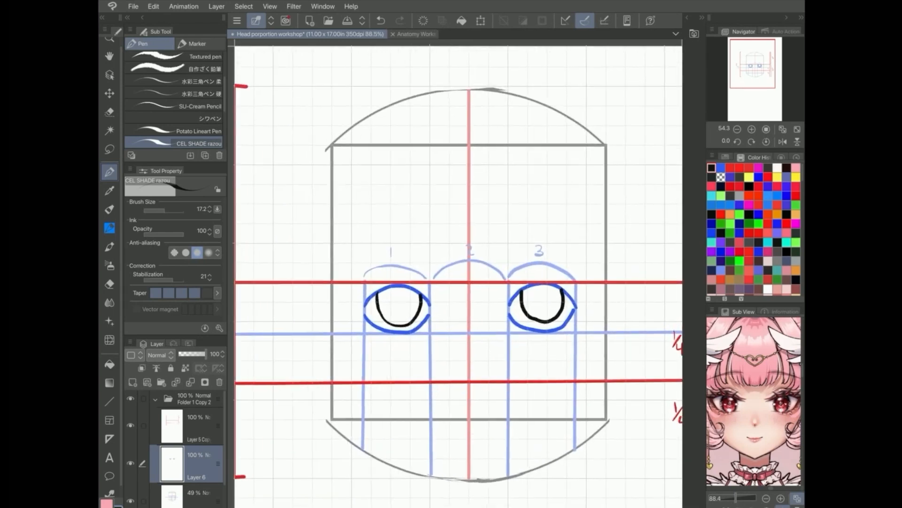
{"action": "scroll", "coordinate": [578, 400], "scroll_direction": "up", "scroll_amount": 1}
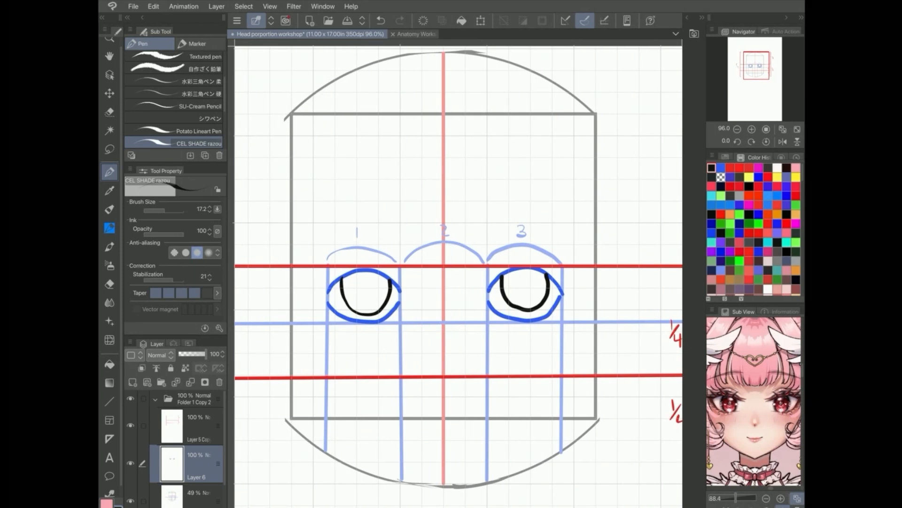
{"action": "mouse_move", "coordinate": [441, 351]}
{"action": "left_mouse_down"}
{"action": "mouse_move", "coordinate": [428, 374]}
{"action": "mouse_move", "coordinate": [452, 362]}
{"action": "mouse_move", "coordinate": [461, 374]}
{"action": "mouse_move", "coordinate": [444, 374]}
{"action": "mouse_move", "coordinate": [461, 374]}
{"action": "left_mouse_up"}
{"action": "key", "text": "ctrl+z"}
{"action": "key", "text": "ctrl+z"}
{"action": "key", "text": "ctrl+z"}
{"action": "key", "text": "ctrl+z"}
{"action": "key", "text": "ctrl+z"}
{"action": "key", "text": "ctrl+z"}
{"action": "key", "text": "ctrl+z"}
{"action": "key", "text": "ctrl+z"}
{"action": "key", "text": "ctrl+z"}
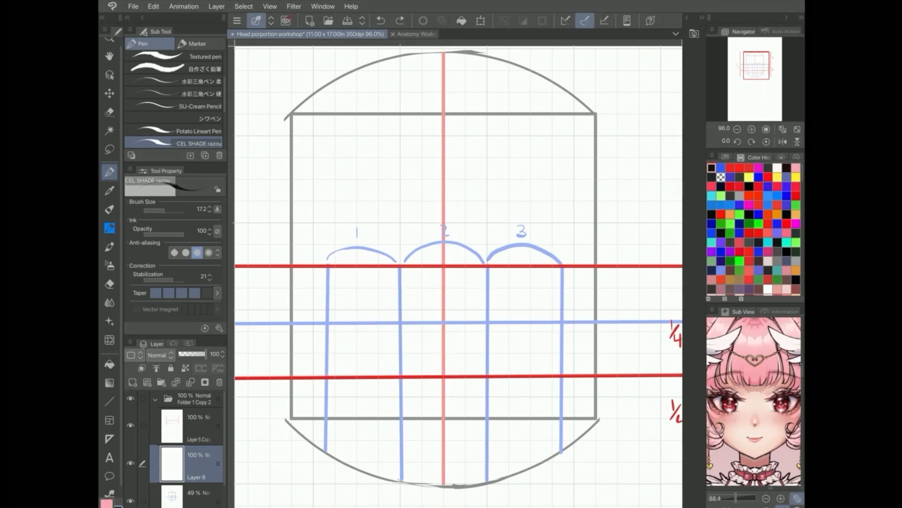
Place a two-line symmetrical ruler on the new layer along the vertical center line of the head
{"action": "left_click", "coordinate": [109, 439]}
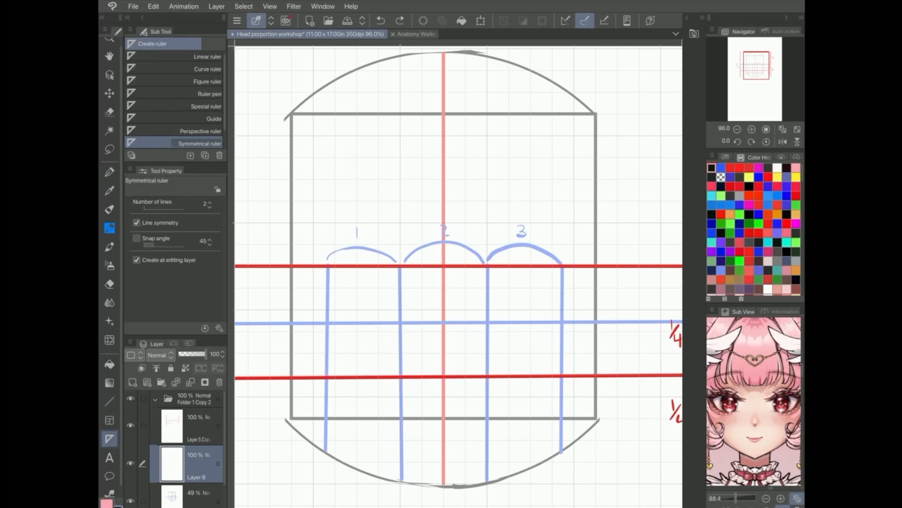
{"action": "left_click_drag", "start_coordinate": [445, 52], "coordinate": [444, 489]}
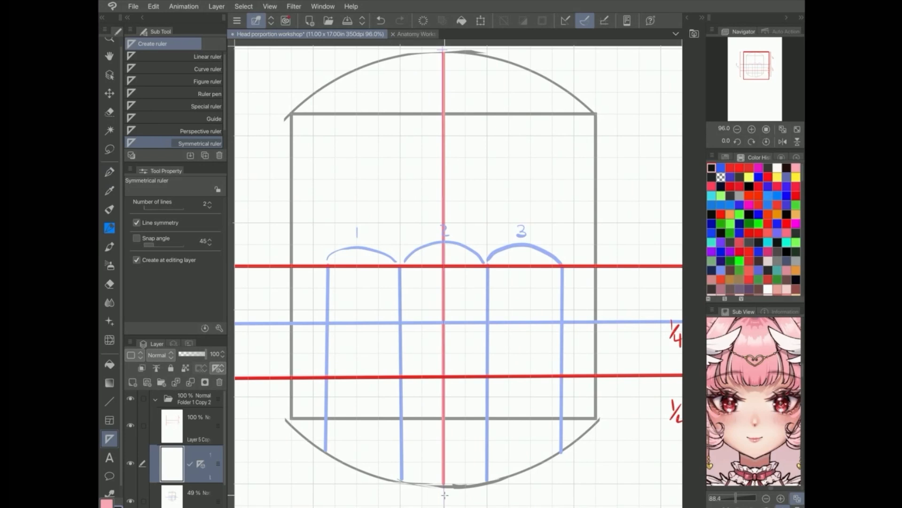
Pick a dark color from the color history and scribble mirrored diagonal pen strokes in spaces 1 and 3 above the blue eye line
{"action": "key", "text": "p"}
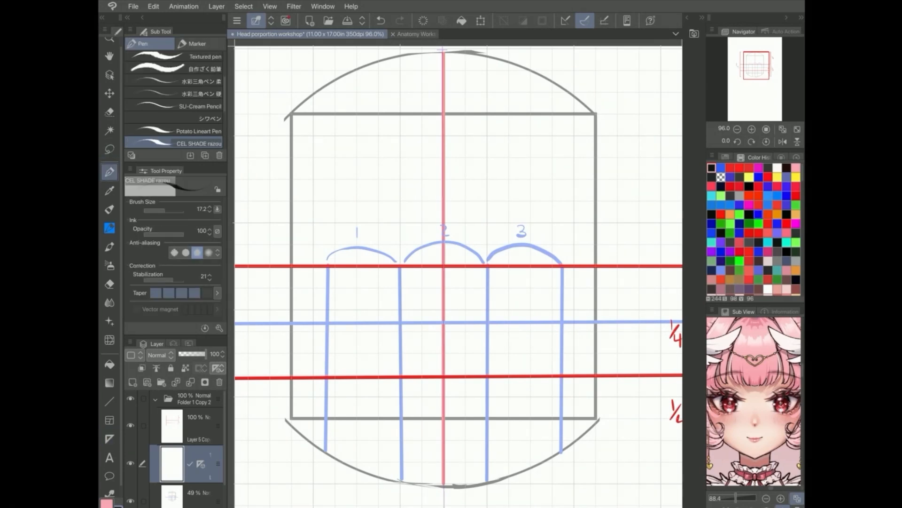
{"action": "left_click", "coordinate": [768, 168]}
{"action": "scroll", "coordinate": [435, 303], "scroll_direction": "up", "scroll_amount": 2}
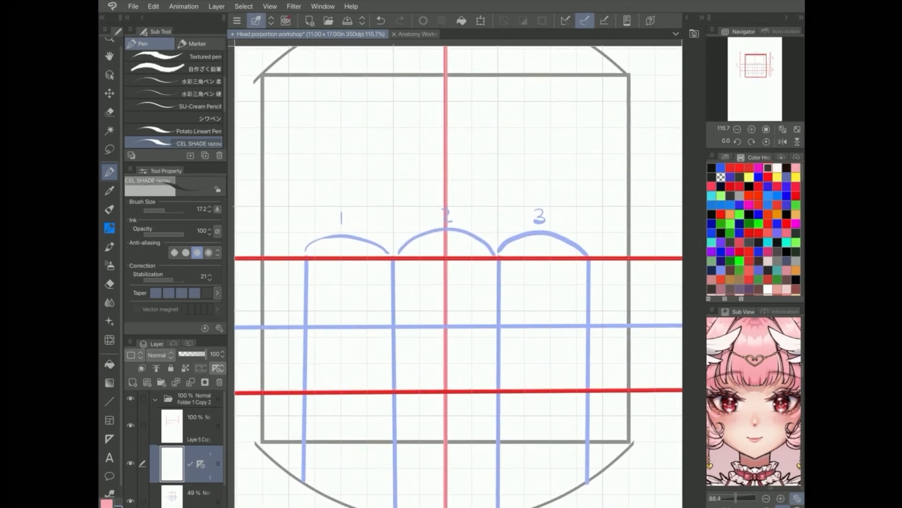
{"action": "scroll", "coordinate": [509, 331], "scroll_direction": "down", "scroll_amount": 2}
{"action": "left_click_drag", "start_coordinate": [517, 285], "coordinate": [502, 307]}
{"action": "left_click_drag", "start_coordinate": [557, 291], "coordinate": [511, 323]}
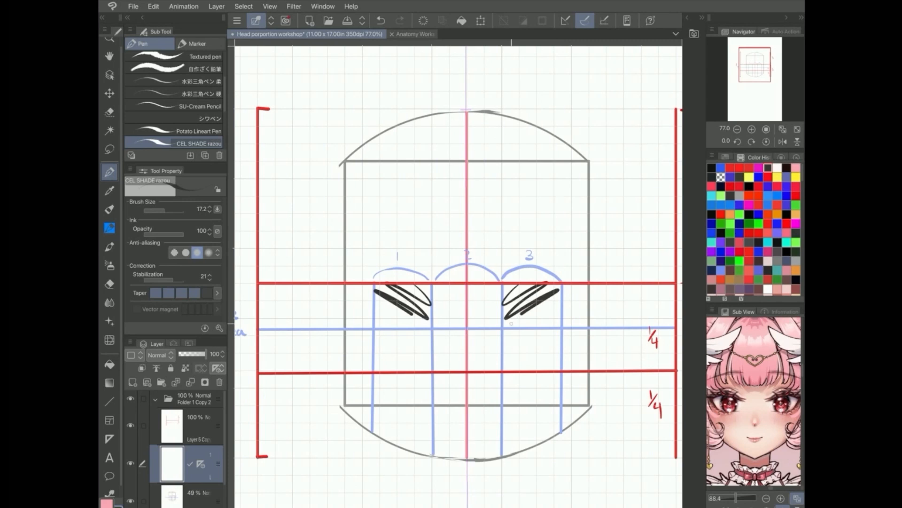
Undo the test scribbles while keeping the symmetry ruler, and draw mirrored black oval eye outlines within spaces 1 and 3
{"action": "key", "text": "ctrl+z"}
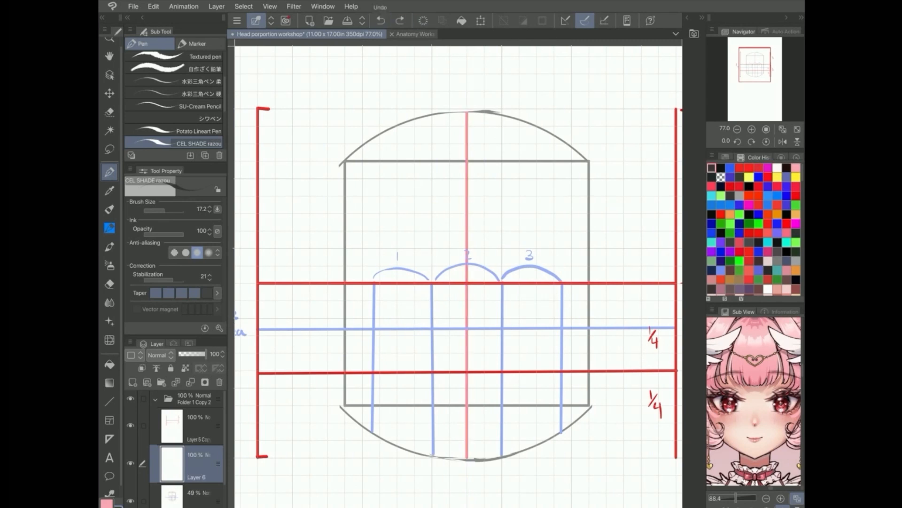
{"action": "left_click", "coordinate": [400, 20]}
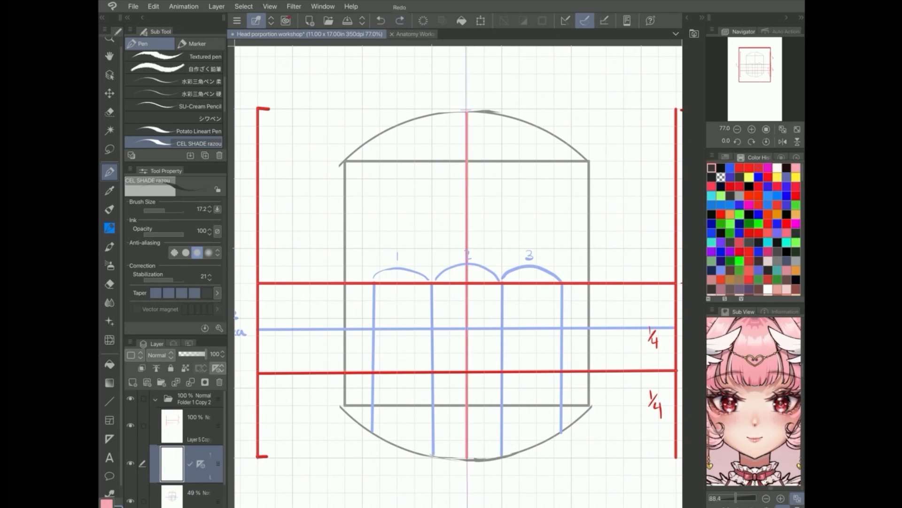
{"action": "mouse_move", "coordinate": [430, 304]}
{"action": "left_mouse_down"}
{"action": "mouse_move", "coordinate": [414, 287]}
{"action": "mouse_move", "coordinate": [376, 296]}
{"action": "mouse_move", "coordinate": [373, 306]}
{"action": "left_mouse_up"}
{"action": "left_click", "coordinate": [502, 309]}
{"action": "left_click", "coordinate": [561, 310]}
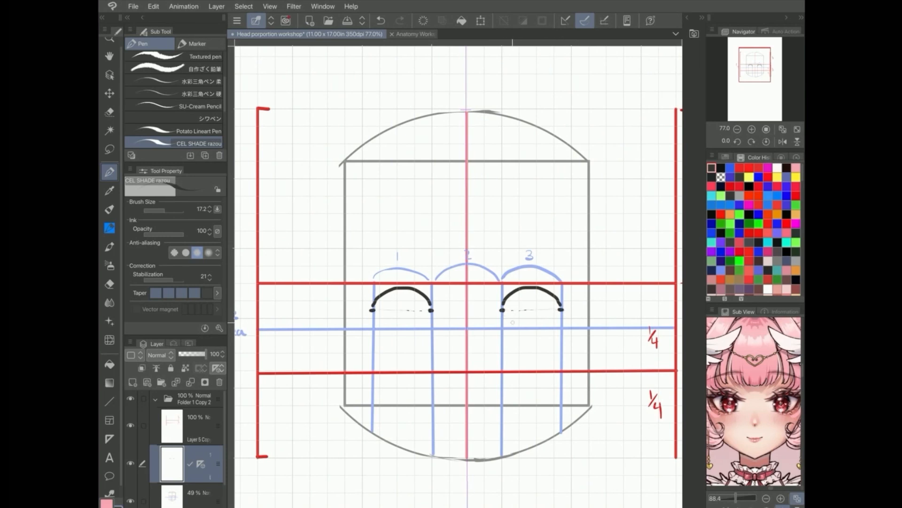
{"action": "mouse_move", "coordinate": [503, 311]}
{"action": "left_mouse_down"}
{"action": "mouse_move", "coordinate": [513, 326]}
{"action": "mouse_move", "coordinate": [553, 322]}
{"action": "mouse_move", "coordinate": [562, 310]}
{"action": "left_mouse_up"}
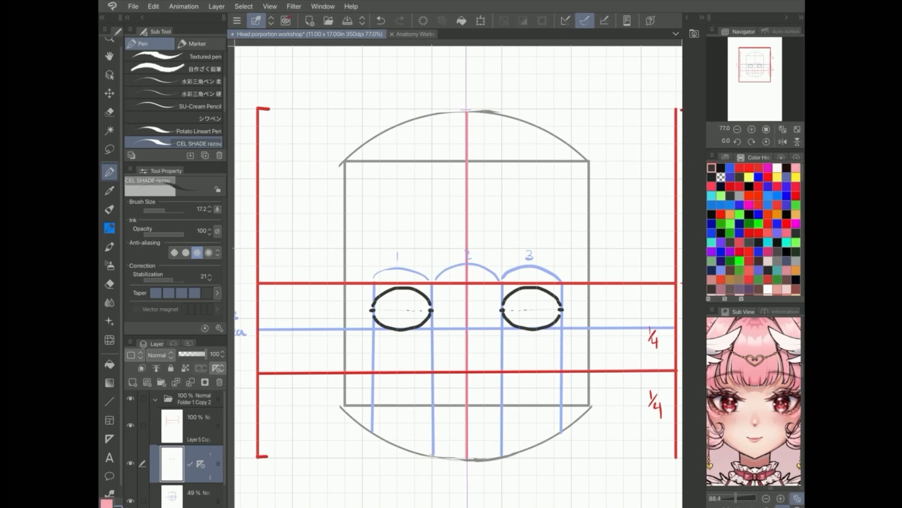
Pick blue from the color history and draw mirrored U-shaped irises inside the black eyes, redoing them until the shape fits
{"action": "scroll", "coordinate": [486, 331], "scroll_direction": "up", "scroll_amount": 3}
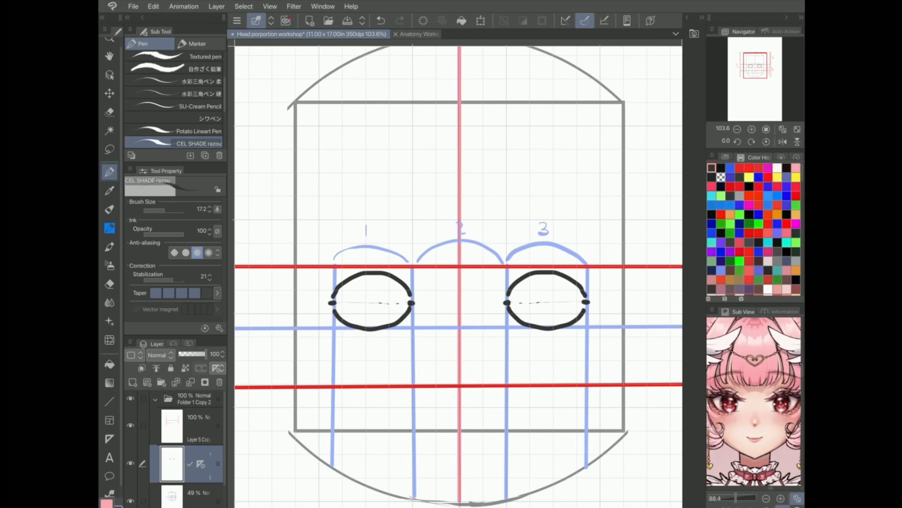
{"action": "left_click", "coordinate": [731, 167]}
{"action": "mouse_move", "coordinate": [348, 282]}
{"action": "left_mouse_down"}
{"action": "mouse_move", "coordinate": [372, 317]}
{"action": "mouse_move", "coordinate": [392, 311]}
{"action": "mouse_move", "coordinate": [399, 280]}
{"action": "left_mouse_up"}
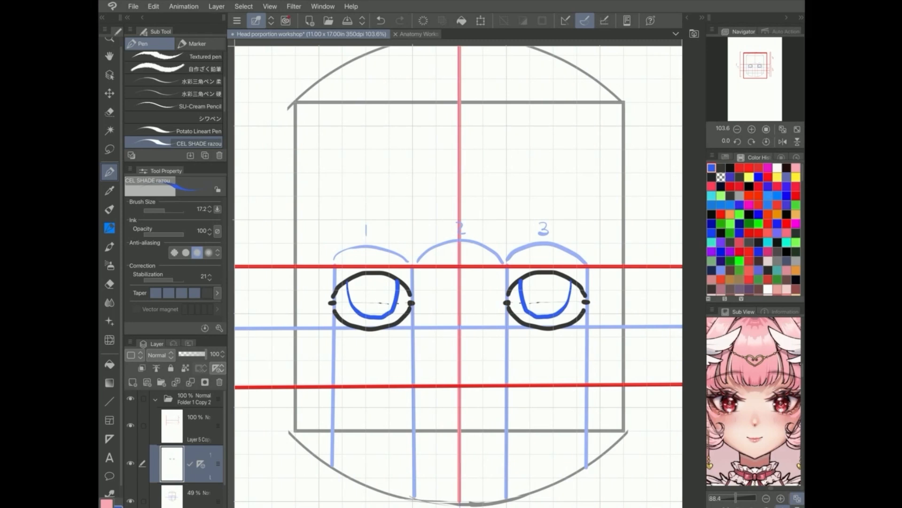
{"action": "left_click", "coordinate": [381, 21]}
{"action": "mouse_move", "coordinate": [347, 281]}
{"action": "left_mouse_down"}
{"action": "mouse_move", "coordinate": [357, 310]}
{"action": "mouse_move", "coordinate": [375, 315]}
{"action": "mouse_move", "coordinate": [395, 278]}
{"action": "left_mouse_up"}
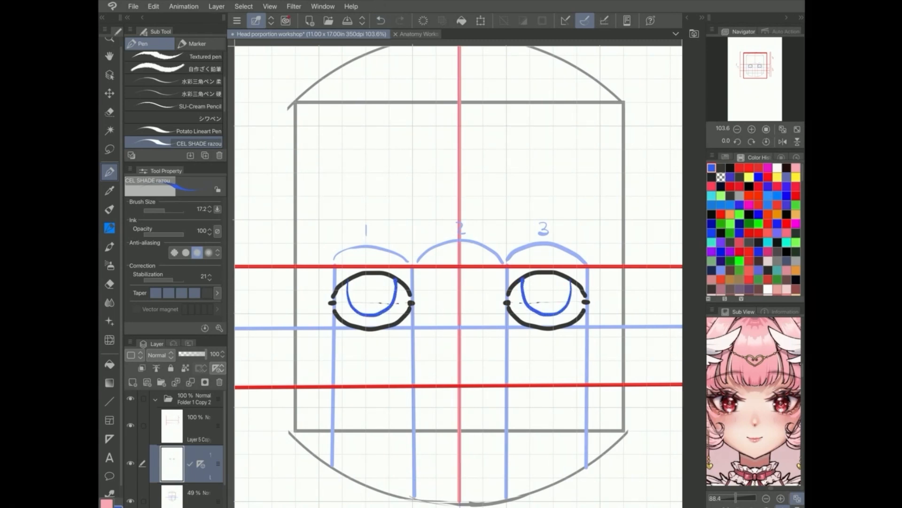
{"action": "left_click", "coordinate": [381, 21]}
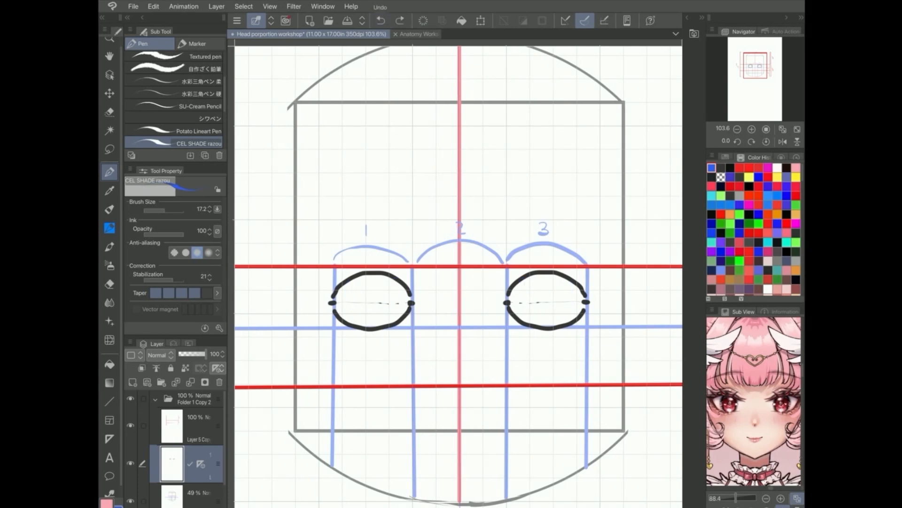
{"action": "mouse_move", "coordinate": [350, 281]}
{"action": "left_mouse_down"}
{"action": "mouse_move", "coordinate": [360, 313]}
{"action": "mouse_move", "coordinate": [384, 315]}
{"action": "mouse_move", "coordinate": [398, 280]}
{"action": "left_mouse_up"}
Draw a small blue triangular nose on the vertical center line, resting on the lower red horizontal line
{"action": "scroll", "coordinate": [459, 278], "scroll_direction": "down", "scroll_amount": 4}
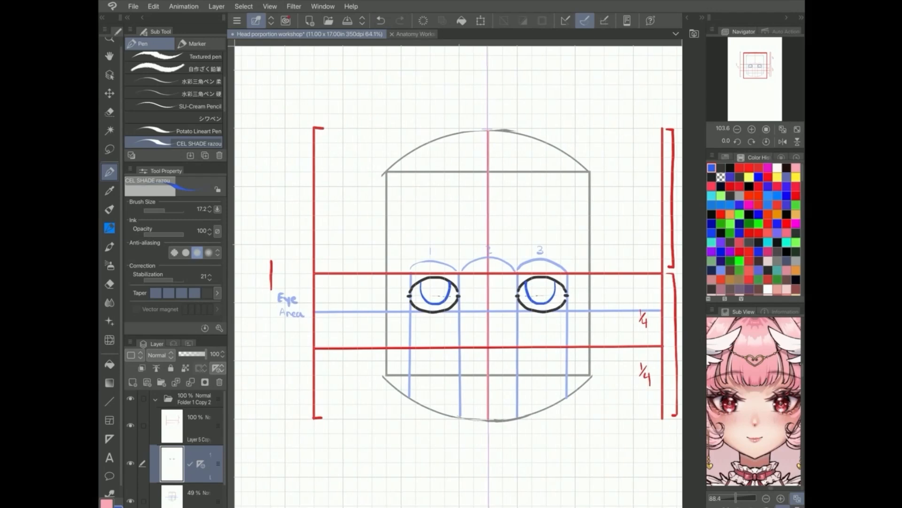
{"action": "scroll", "coordinate": [459, 277], "scroll_direction": "up", "scroll_amount": 1}
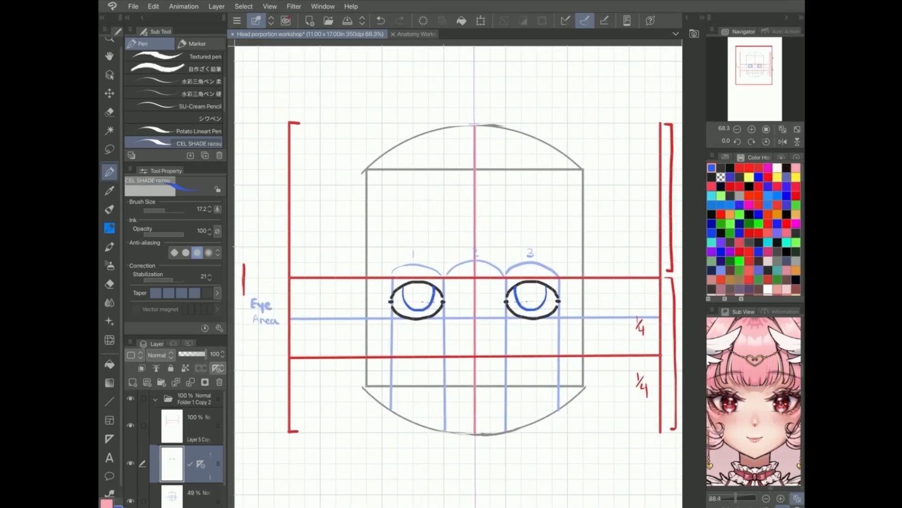
{"action": "scroll", "coordinate": [459, 277], "scroll_direction": "up", "scroll_amount": 4}
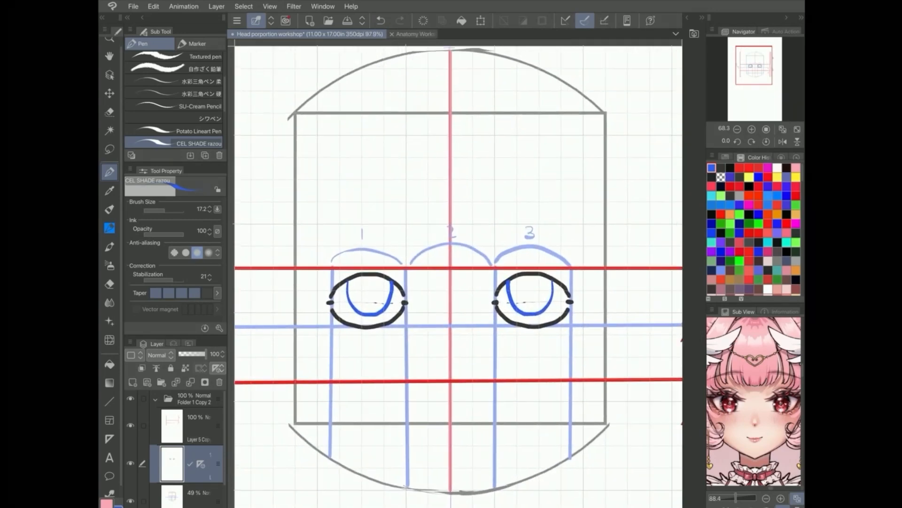
{"action": "left_click_drag", "start_coordinate": [417, 385], "coordinate": [436, 384]}
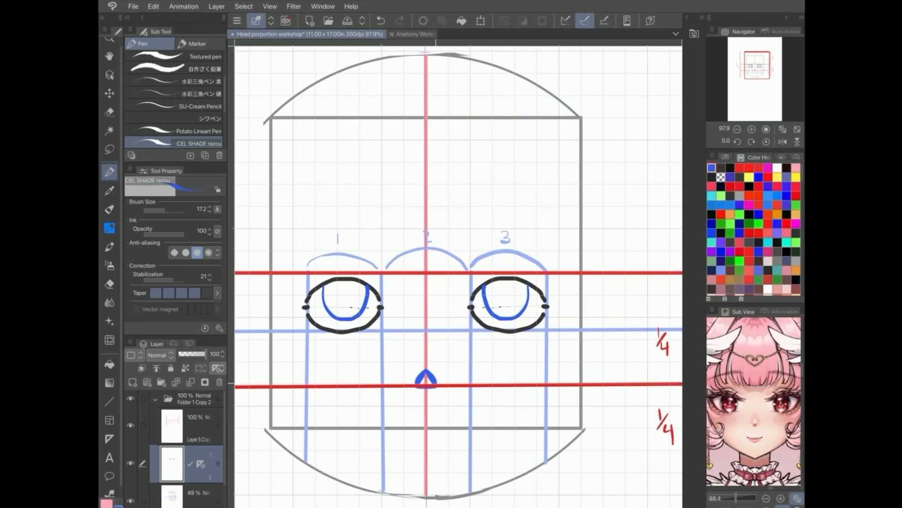
Draw a shallow curved blue mouth centered on the square's lower edge, narrower than space 2
{"action": "scroll", "coordinate": [459, 277], "scroll_direction": "down", "scroll_amount": 2}
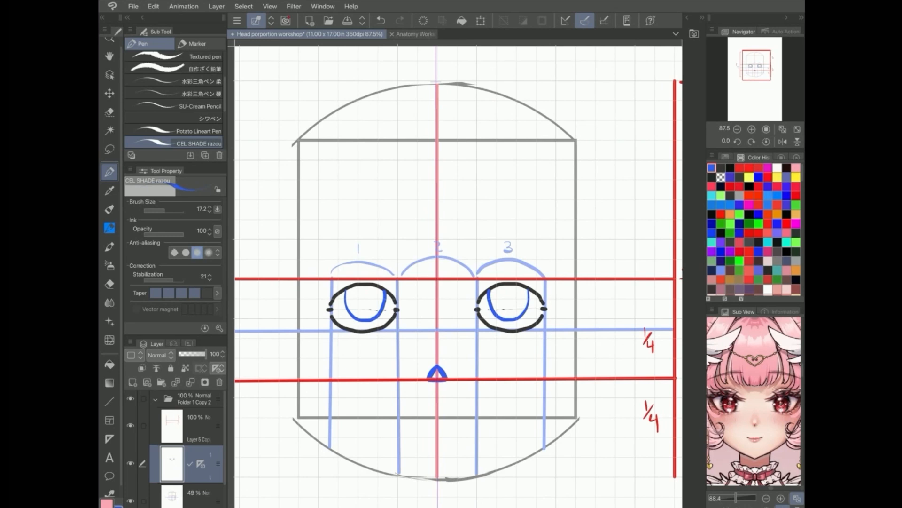
{"action": "scroll", "coordinate": [506, 399], "scroll_direction": "up", "scroll_amount": 2}
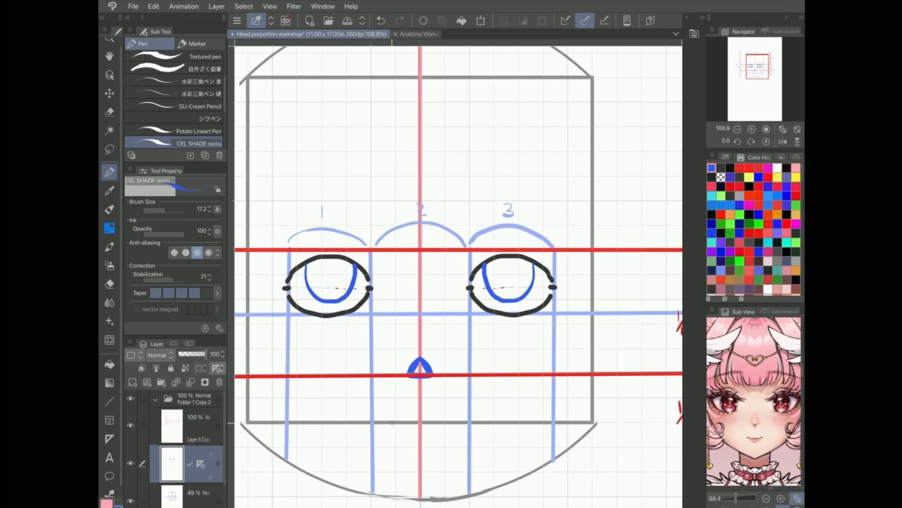
{"action": "left_click_drag", "start_coordinate": [385, 422], "coordinate": [393, 422]}
{"action": "left_click_drag", "start_coordinate": [447, 421], "coordinate": [457, 421]}
{"action": "mouse_move", "coordinate": [384, 422]}
{"action": "left_mouse_down"}
{"action": "mouse_move", "coordinate": [414, 429]}
{"action": "mouse_move", "coordinate": [457, 422]}
{"action": "left_mouse_up"}
{"action": "left_click_drag", "start_coordinate": [388, 422], "coordinate": [422, 432]}
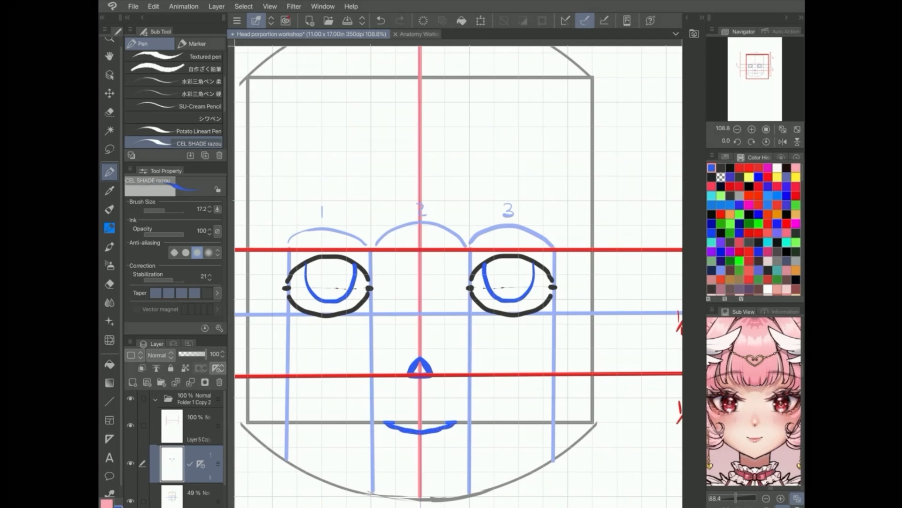
Try extending the square's lower edge outward on both sides with mirrored blue lines, and undo them
{"action": "scroll", "coordinate": [459, 276], "scroll_direction": "down", "scroll_amount": 4}
{"action": "left_click_drag", "start_coordinate": [556, 403], "coordinate": [651, 403]}
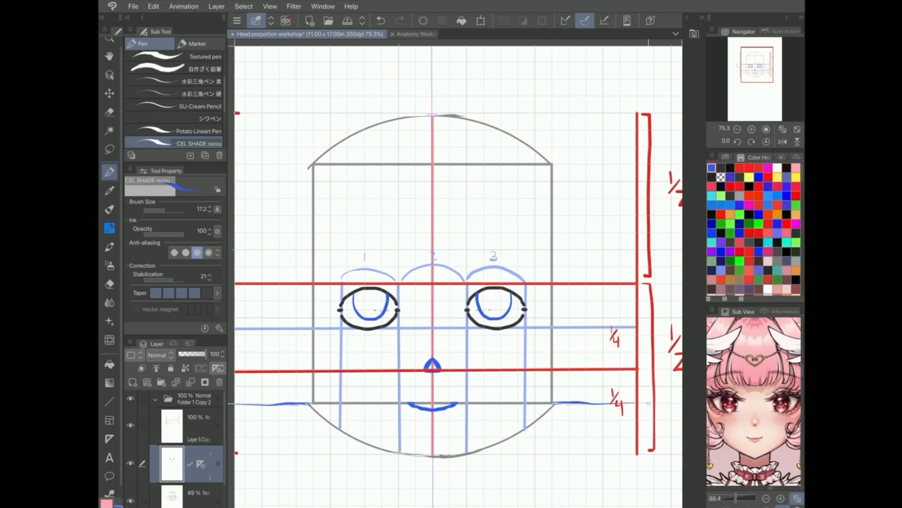
{"action": "key", "text": "ctrl+z"}
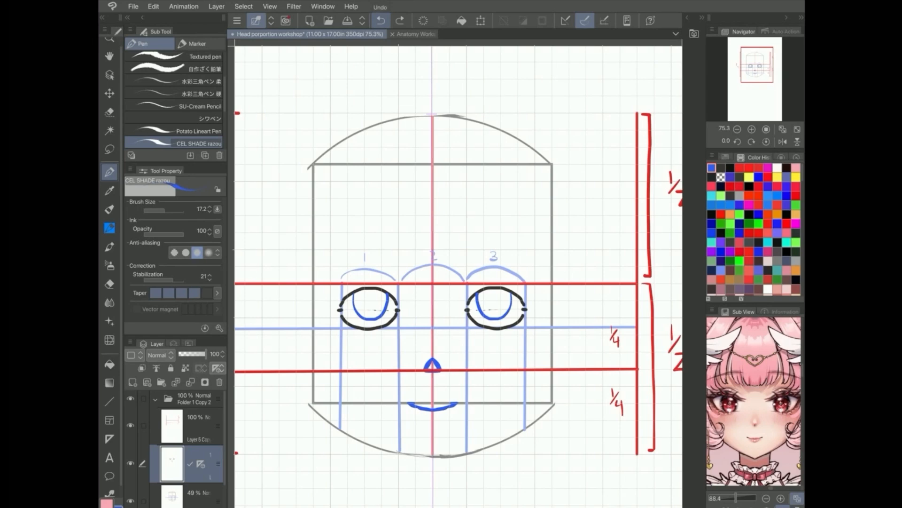
Pick green and draw mirrored vertical guides upward from both corners of each eye, erasing the stray outer strokes
{"action": "scroll", "coordinate": [459, 276], "scroll_direction": "up", "scroll_amount": 1}
{"action": "scroll", "coordinate": [328, 334], "scroll_direction": "up", "scroll_amount": 1}
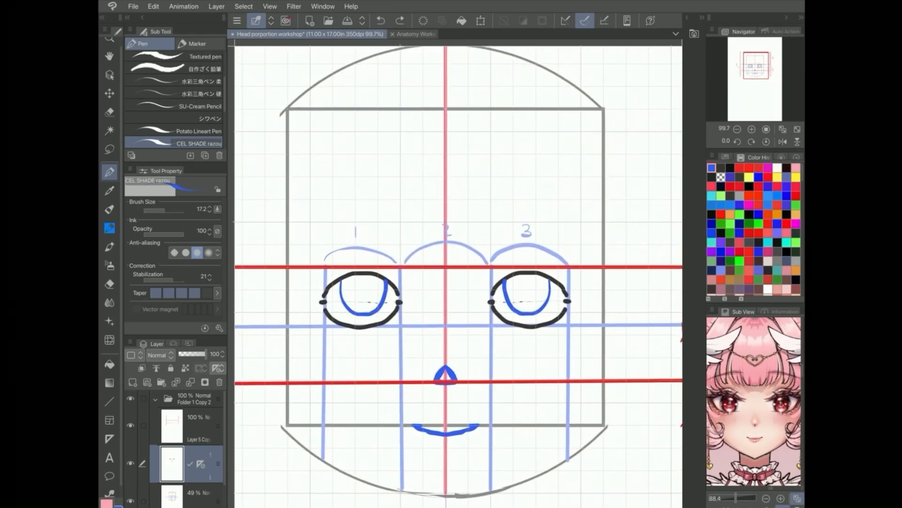
{"action": "scroll", "coordinate": [614, 434], "scroll_direction": "down", "scroll_amount": 1}
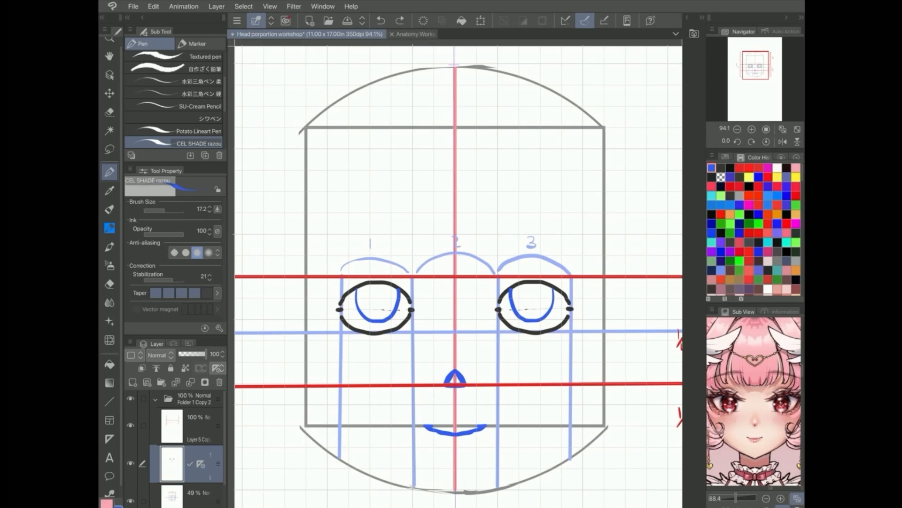
{"action": "scroll", "coordinate": [459, 275], "scroll_direction": "down", "scroll_amount": 2}
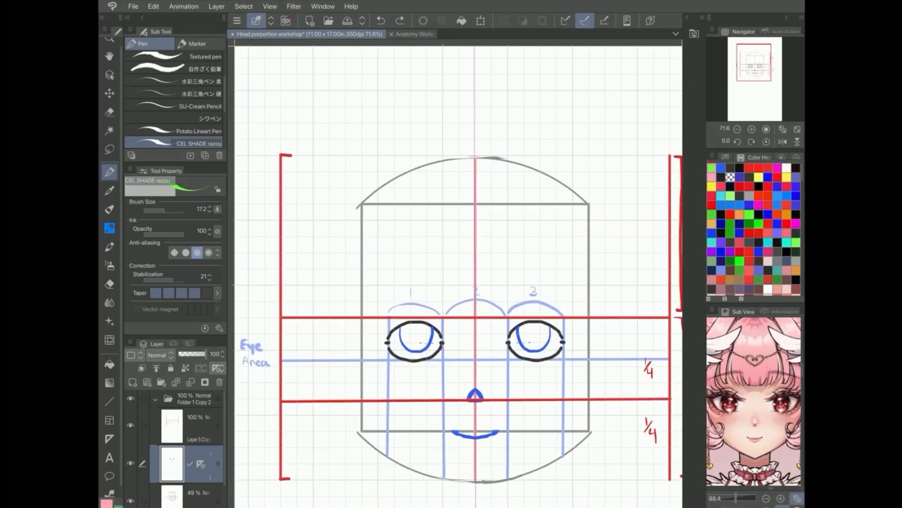
{"action": "scroll", "coordinate": [525, 303], "scroll_direction": "up", "scroll_amount": 2}
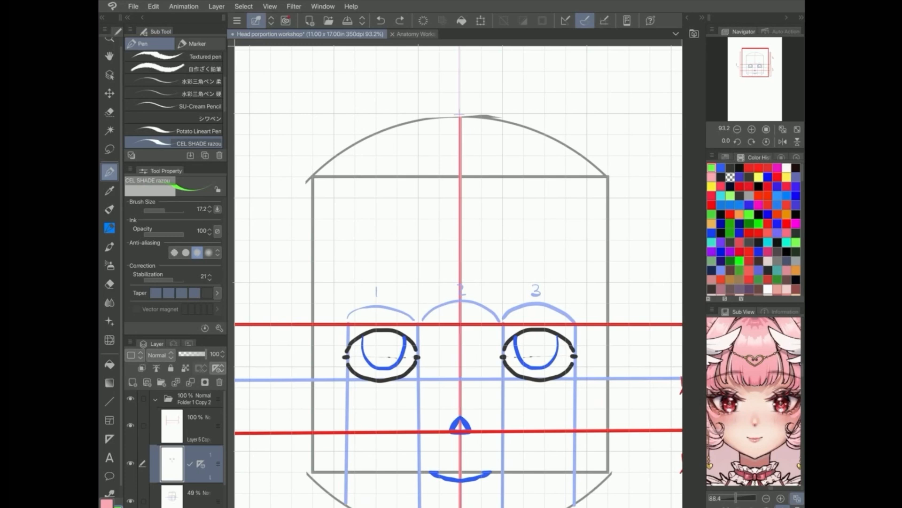
{"action": "scroll", "coordinate": [556, 282], "scroll_direction": "up", "scroll_amount": 1}
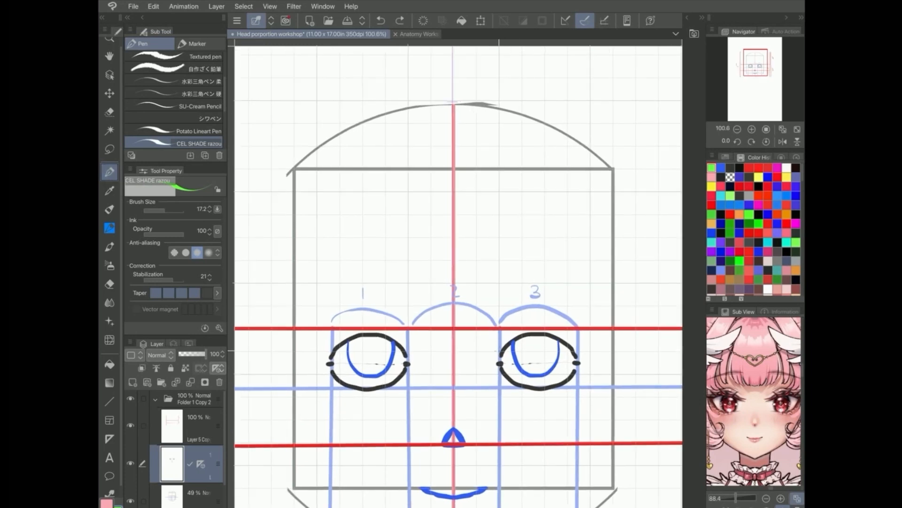
{"action": "left_click_drag", "start_coordinate": [499, 297], "coordinate": [500, 347]}
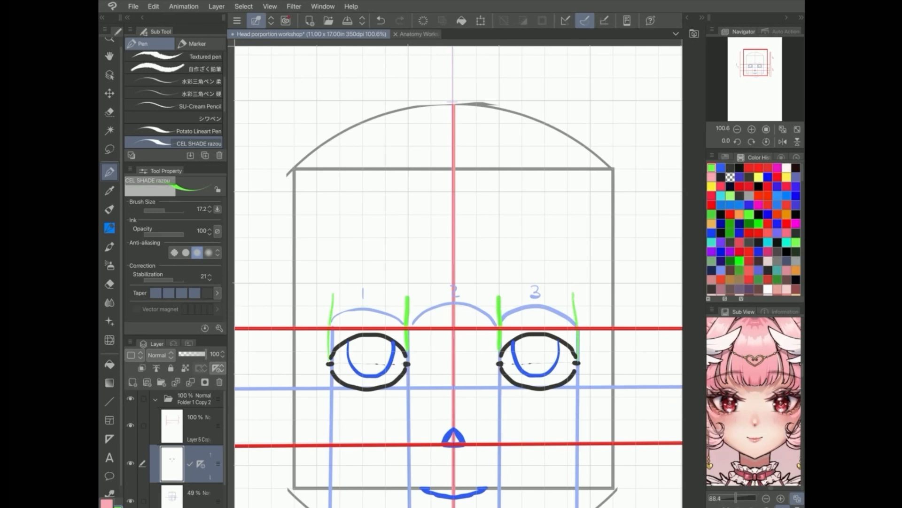
{"action": "left_click", "coordinate": [380, 20]}
{"action": "left_click_drag", "start_coordinate": [579, 363], "coordinate": [573, 293]}
{"action": "left_click_drag", "start_coordinate": [579, 336], "coordinate": [576, 291]}
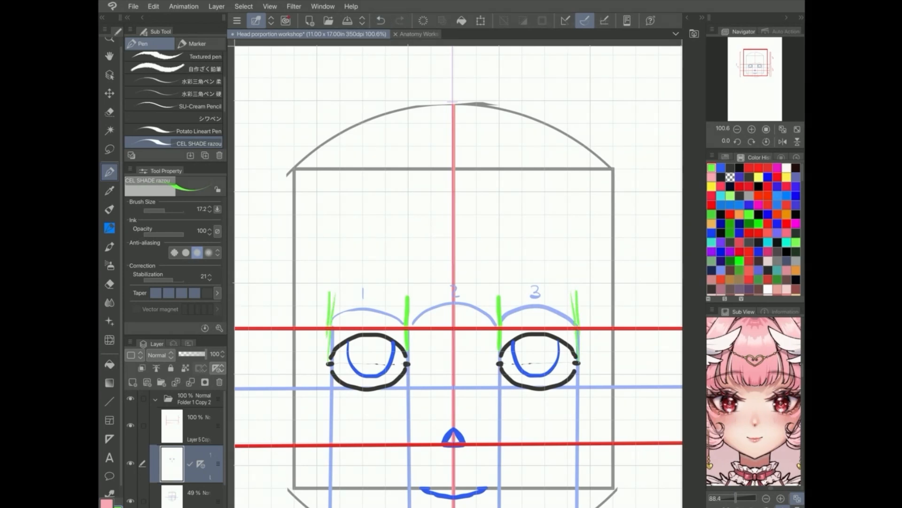
{"action": "key", "text": "e"}
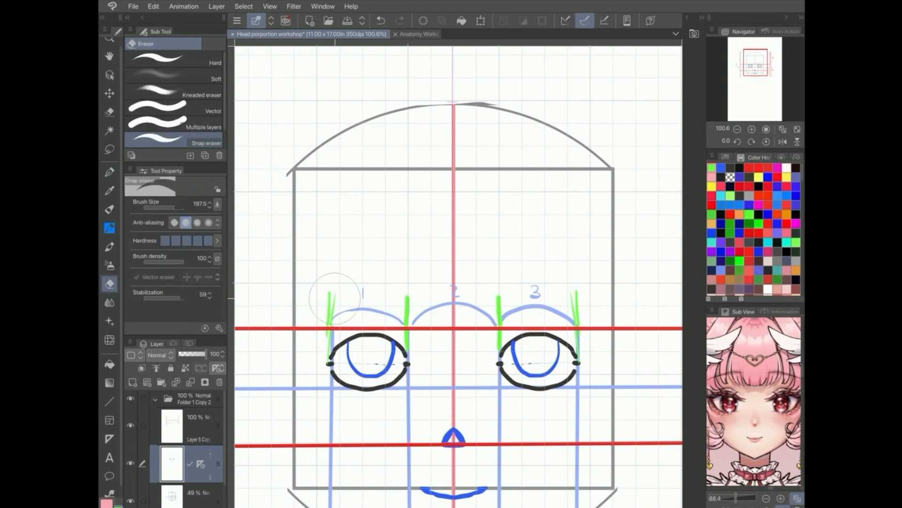
{"action": "key", "text": "p"}
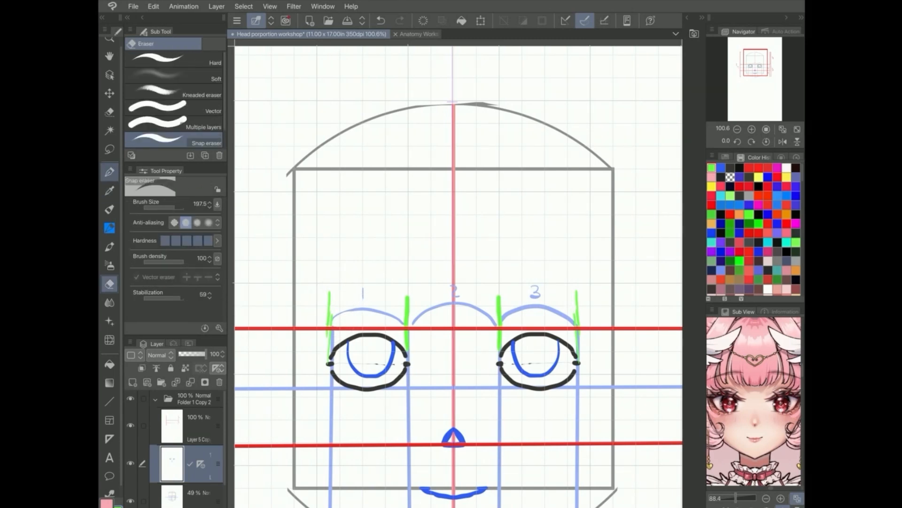
Pick red from the color history and draw mirrored arched eyebrows spanning the tops of the green guides
{"action": "left_click", "coordinate": [769, 186]}
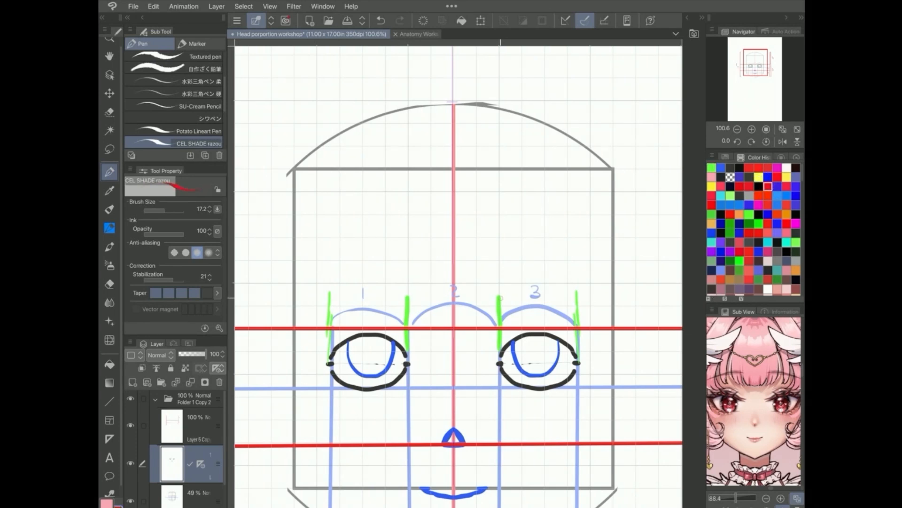
{"action": "mouse_move", "coordinate": [499, 299]}
{"action": "left_mouse_down"}
{"action": "mouse_move", "coordinate": [506, 287]}
{"action": "mouse_move", "coordinate": [546, 279]}
{"action": "mouse_move", "coordinate": [582, 296]}
{"action": "left_mouse_up"}
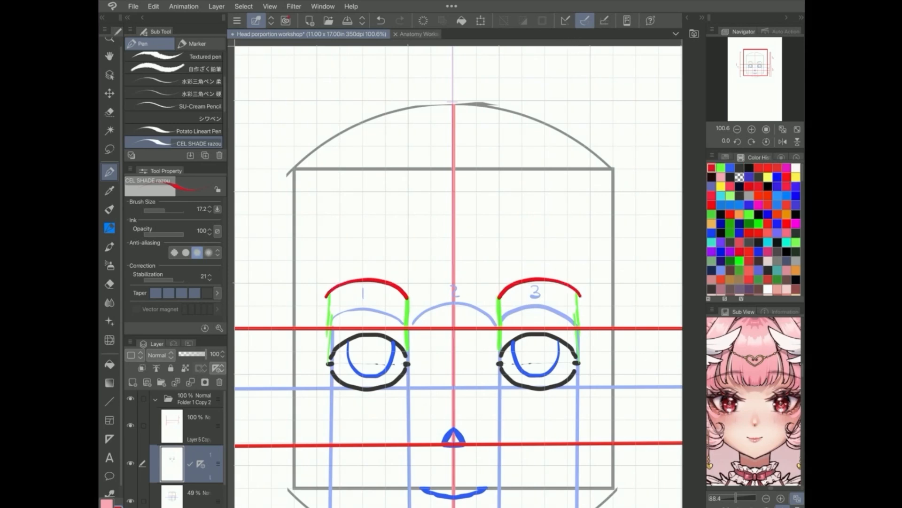
Lasso both red eyebrows, move them slightly down toward the eyes with the transform, apply it, and clear the selection
{"action": "scroll", "coordinate": [459, 276], "scroll_direction": "down", "scroll_amount": 3}
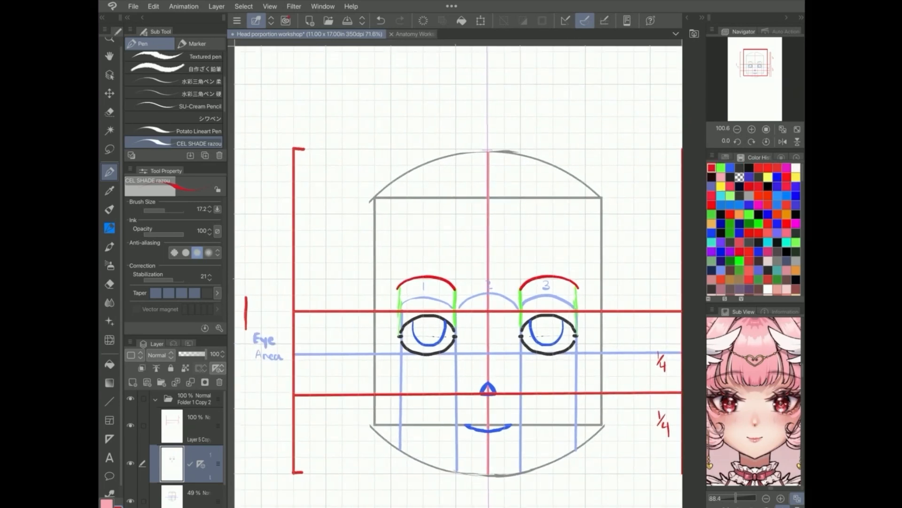
{"action": "left_click", "coordinate": [109, 149]}
{"action": "mouse_move", "coordinate": [402, 295]}
{"action": "left_mouse_down"}
{"action": "mouse_move", "coordinate": [439, 269]}
{"action": "mouse_move", "coordinate": [469, 276]}
{"action": "mouse_move", "coordinate": [469, 291]}
{"action": "mouse_move", "coordinate": [401, 295]}
{"action": "left_mouse_up"}
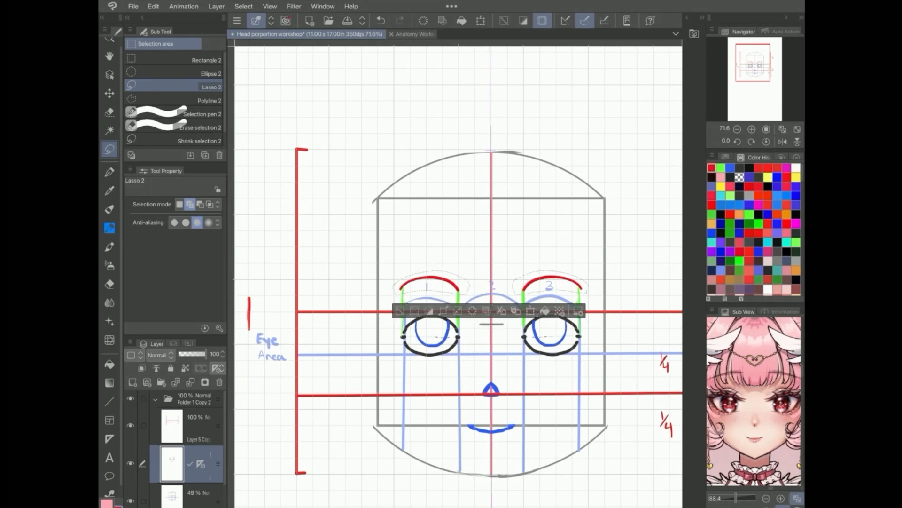
{"action": "left_click", "coordinate": [532, 312]}
{"action": "left_click_drag", "start_coordinate": [537, 292], "coordinate": [538, 301]}
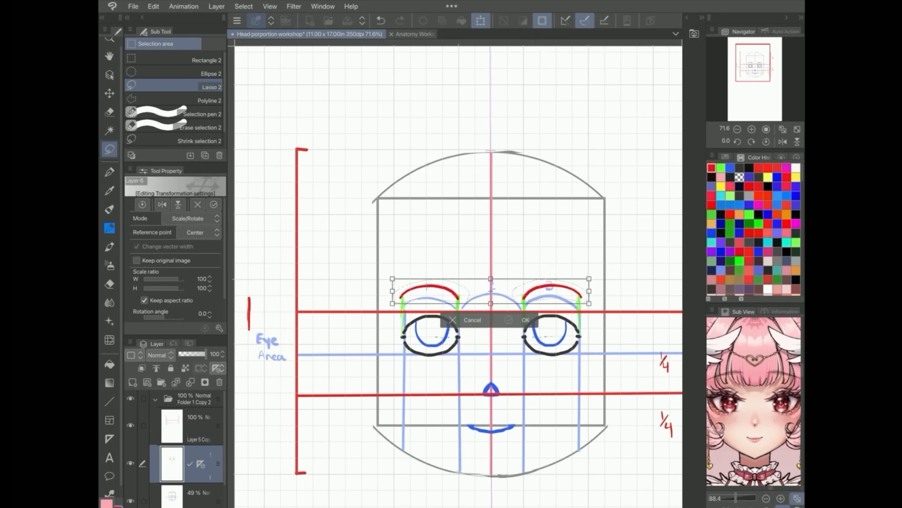
{"action": "left_click", "coordinate": [510, 319]}
{"action": "left_click", "coordinate": [243, 6]}
{"action": "left_click", "coordinate": [263, 30]}
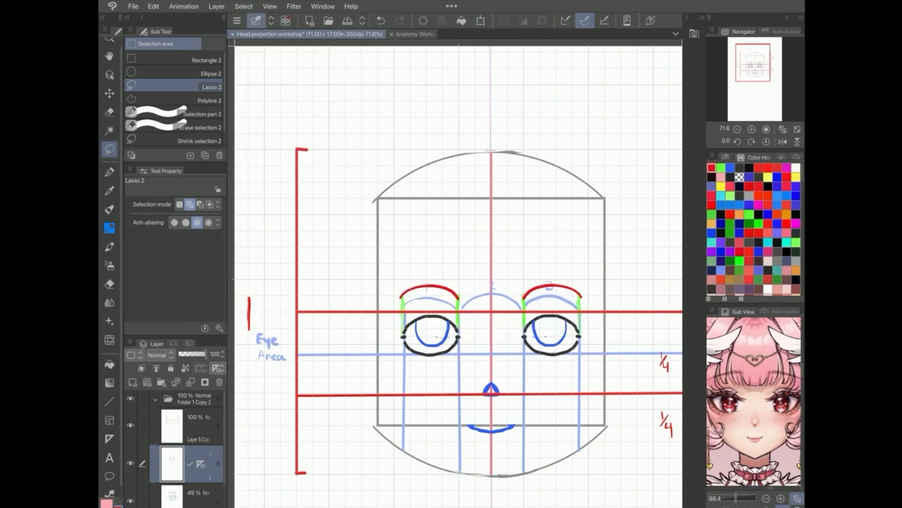
{"action": "scroll", "coordinate": [592, 221], "scroll_direction": "down", "scroll_amount": 1}
{"action": "scroll", "coordinate": [592, 220], "scroll_direction": "down", "scroll_amount": 3}
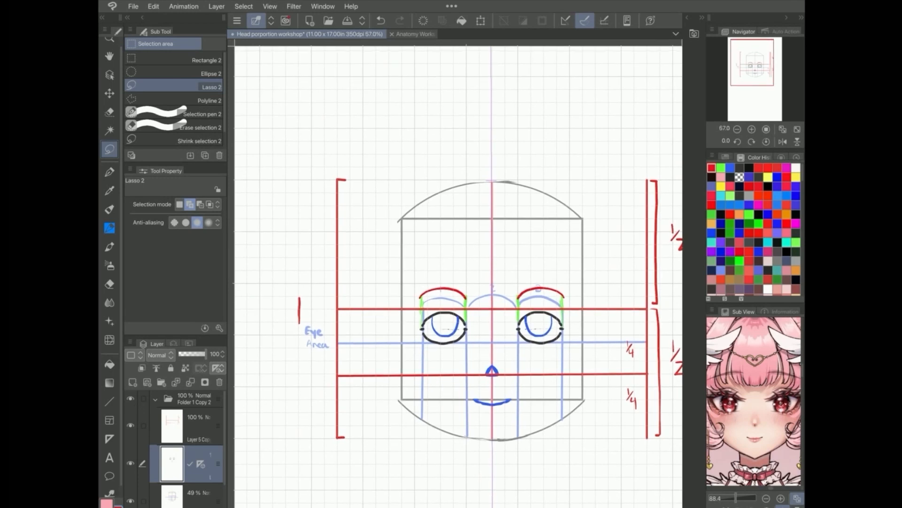
{"action": "scroll", "coordinate": [458, 276], "scroll_direction": "up", "scroll_amount": 2}
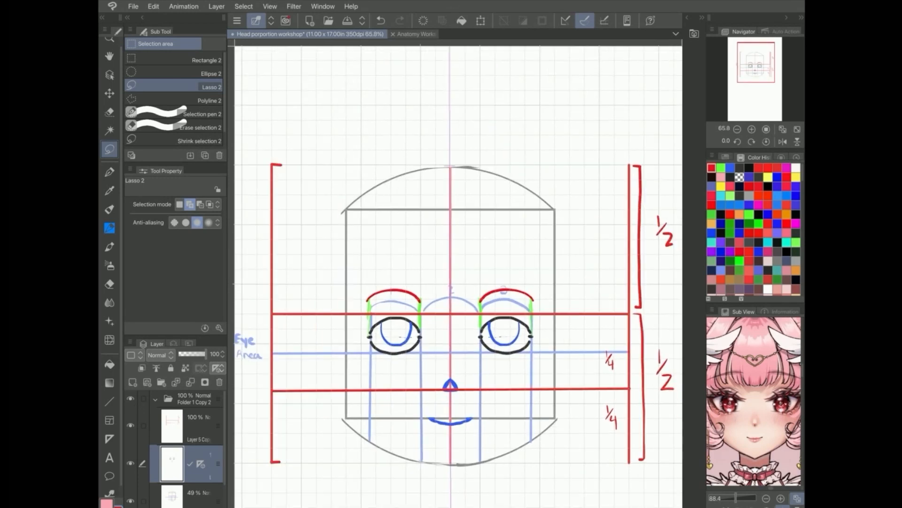
{"action": "scroll", "coordinate": [637, 342], "scroll_direction": "up", "scroll_amount": 4}
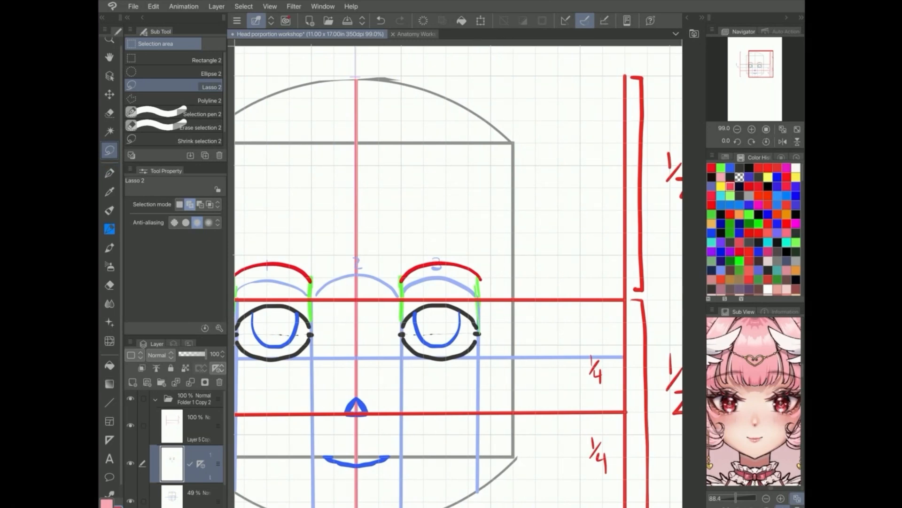
Draw mirrored pinkish-red ears with the pen outside the square's sides, with a short tick at eye-corner height and the lobe ending above the nose line
{"action": "scroll", "coordinate": [669, 343], "scroll_direction": "up", "scroll_amount": 2}
{"action": "scroll", "coordinate": [458, 276], "scroll_direction": "right", "scroll_amount": 1}
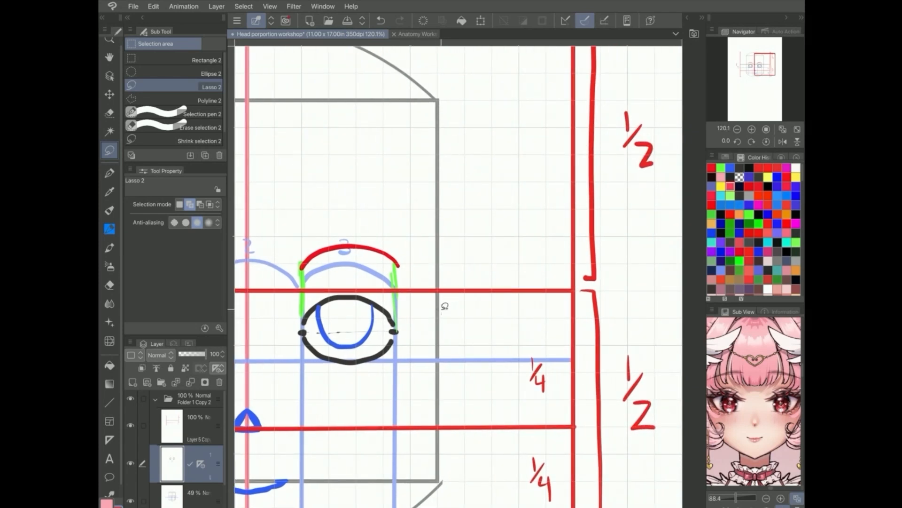
{"action": "key", "text": "p"}
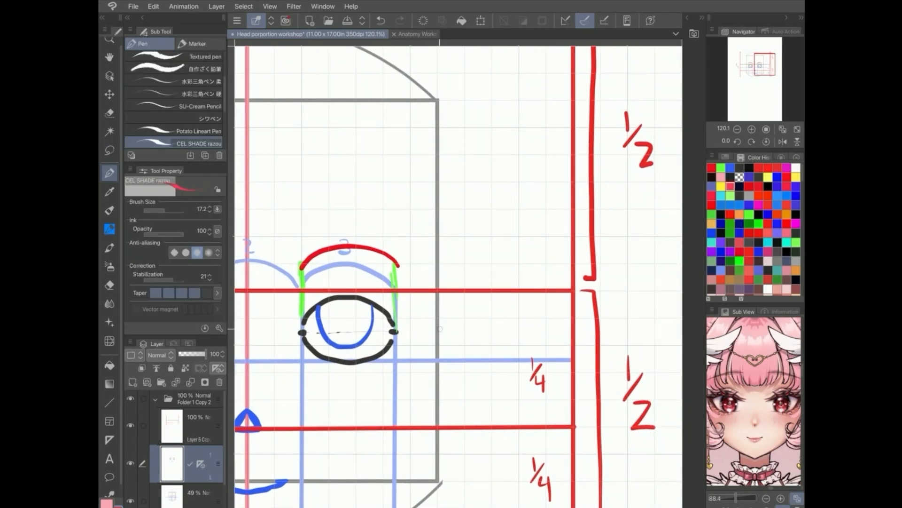
{"action": "mouse_move", "coordinate": [418, 329]}
{"action": "left_mouse_down"}
{"action": "mouse_move", "coordinate": [448, 329]}
{"action": "mouse_move", "coordinate": [438, 326]}
{"action": "mouse_move", "coordinate": [443, 315]}
{"action": "mouse_move", "coordinate": [466, 295]}
{"action": "mouse_move", "coordinate": [485, 325]}
{"action": "mouse_move", "coordinate": [476, 377]}
{"action": "mouse_move", "coordinate": [438, 412]}
{"action": "left_mouse_up"}
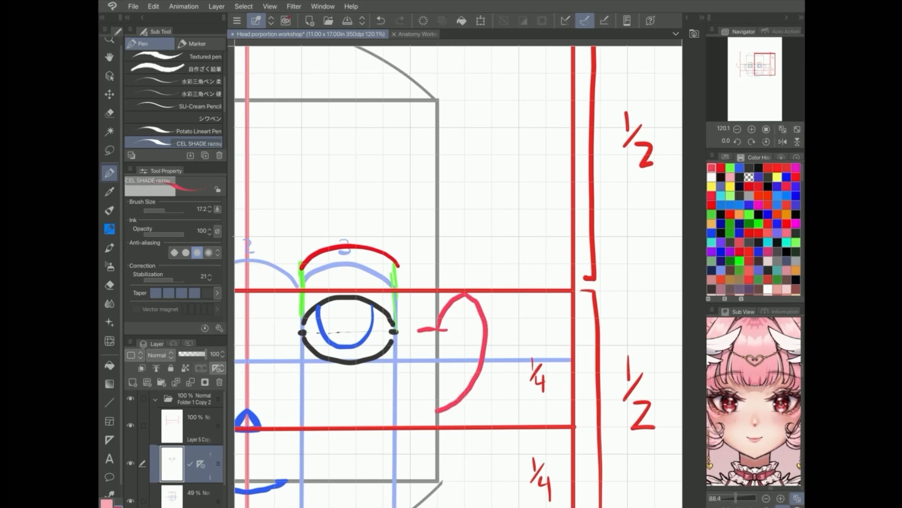
Mark the ear ticks and the outer blue guides' crossings with the square's lower edge in green, joining them with mirrored slanted lines
{"action": "scroll", "coordinate": [458, 277], "scroll_direction": "down", "scroll_amount": 4}
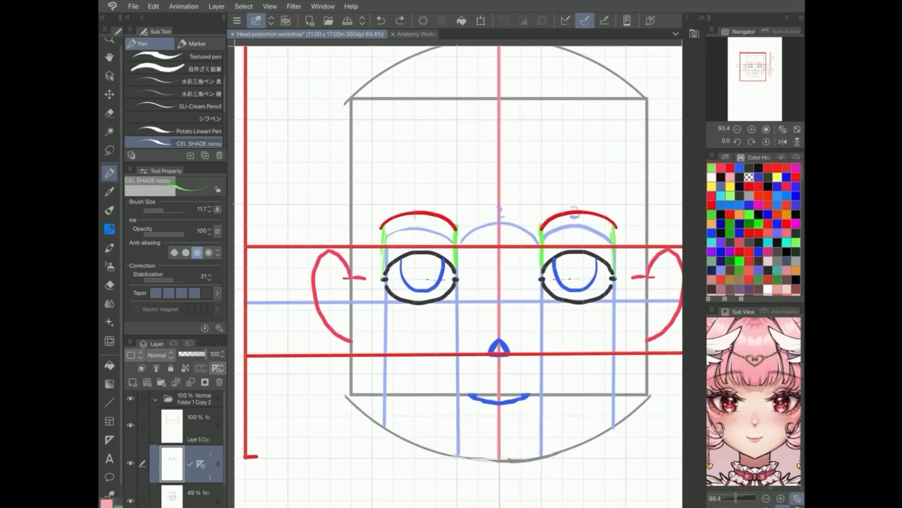
{"action": "left_click_drag", "start_coordinate": [343, 277], "coordinate": [365, 277]}
{"action": "mouse_move", "coordinate": [379, 389]}
{"action": "left_mouse_down"}
{"action": "mouse_move", "coordinate": [390, 399]}
{"action": "mouse_move", "coordinate": [379, 399]}
{"action": "left_mouse_up"}
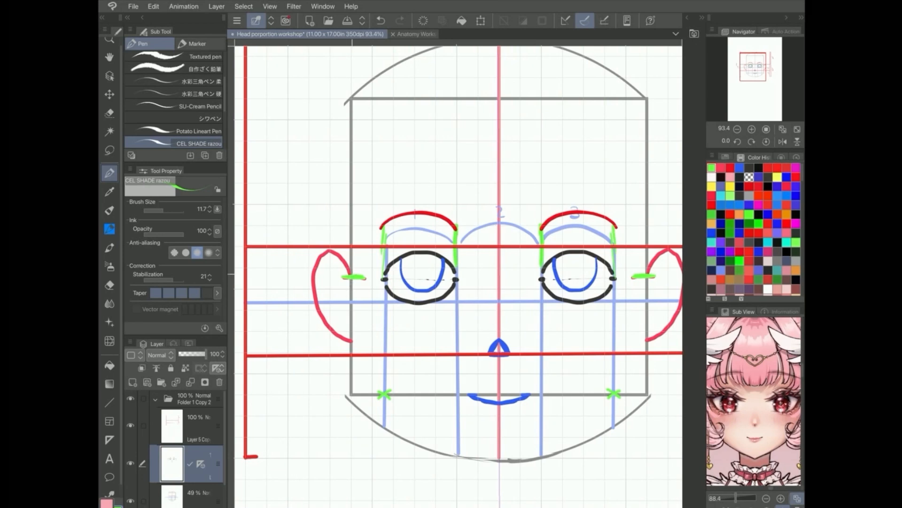
{"action": "left_click_drag", "start_coordinate": [352, 280], "coordinate": [381, 392]}
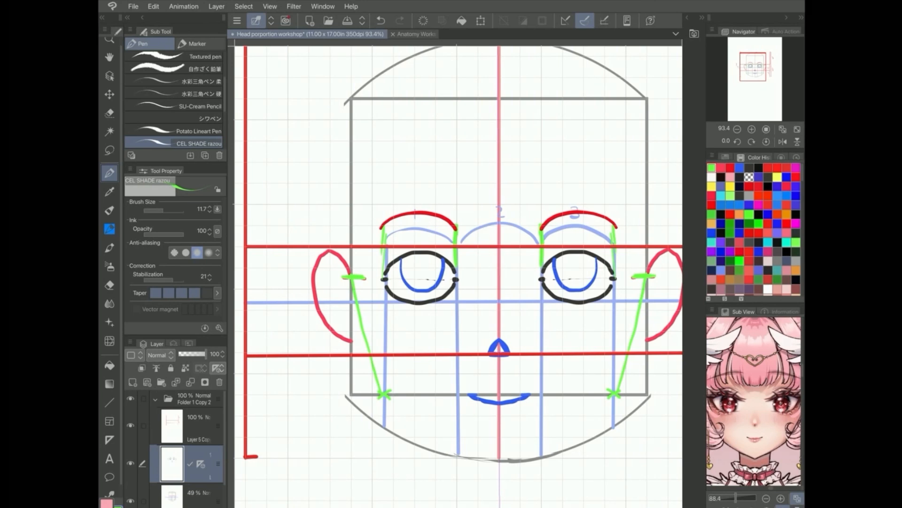
Connect the ear bottoms to the slanted face lines with green strokes, and mark both lower jaw corners with red crosses
{"action": "left_click_drag", "start_coordinate": [345, 339], "coordinate": [364, 339]}
{"action": "left_click", "coordinate": [730, 168]}
{"action": "mouse_move", "coordinate": [377, 390]}
{"action": "left_mouse_down"}
{"action": "mouse_move", "coordinate": [388, 399]}
{"action": "mouse_move", "coordinate": [377, 400]}
{"action": "left_mouse_up"}
Mark the chin at the circle's lowest point with green and red crosses, and draw mirrored red jaw lines from the jaw corners to it
{"action": "left_click", "coordinate": [721, 167]}
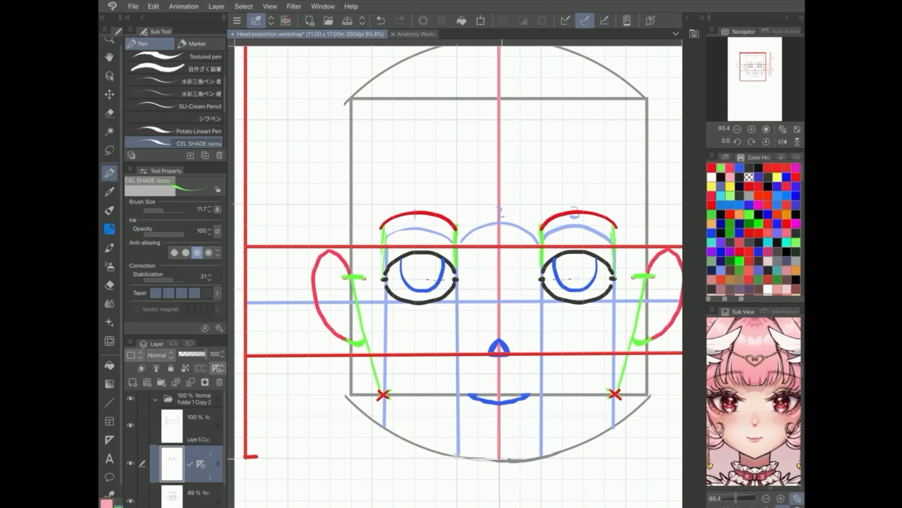
{"action": "mouse_move", "coordinate": [494, 456]}
{"action": "left_mouse_down"}
{"action": "mouse_move", "coordinate": [505, 466]}
{"action": "mouse_move", "coordinate": [490, 469]}
{"action": "mouse_move", "coordinate": [506, 468]}
{"action": "left_mouse_up"}
{"action": "left_click", "coordinate": [721, 168]}
{"action": "left_click_drag", "start_coordinate": [505, 456], "coordinate": [493, 468]}
{"action": "left_click", "coordinate": [730, 168]}
{"action": "left_click_drag", "start_coordinate": [383, 395], "coordinate": [498, 462]}
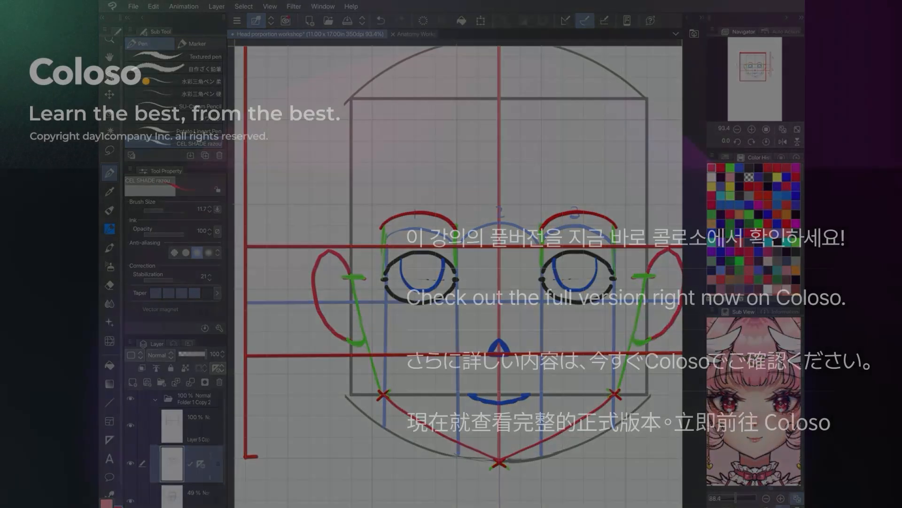